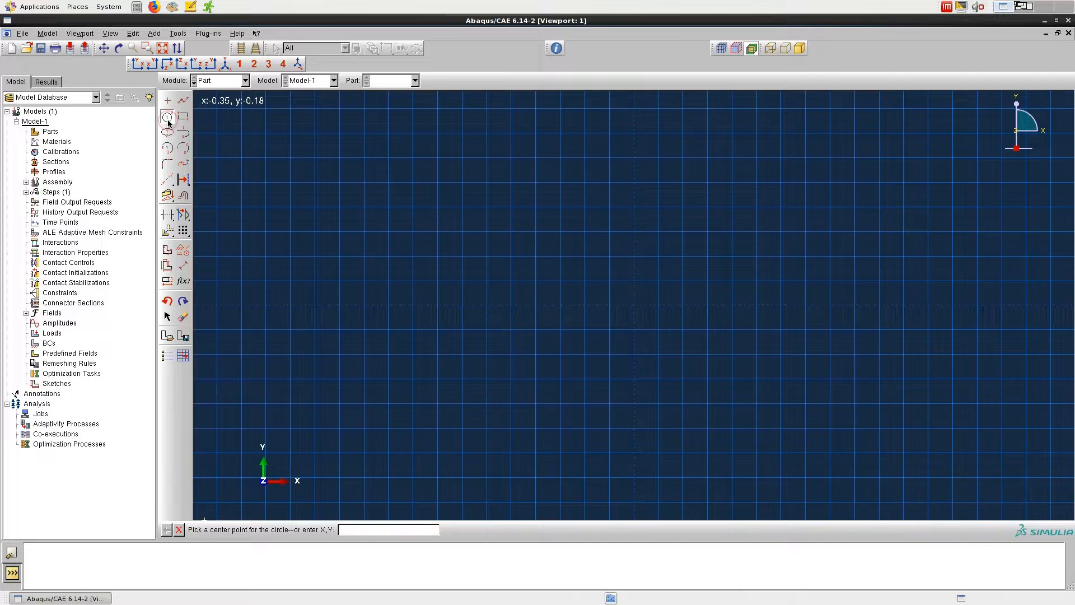
Sketch a circle centred on the origin through perimeter point 0,0.1 and extrude it into a cylindrical shell part.
key(Return)
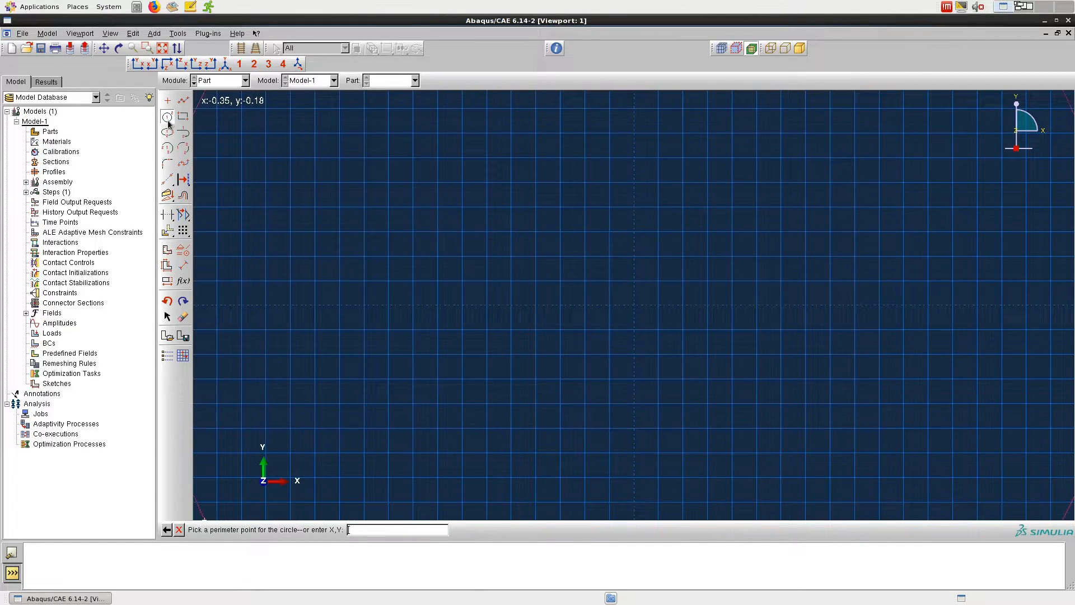
text(0,0.1)
key(Return)
click(179, 529)
click(336, 532)
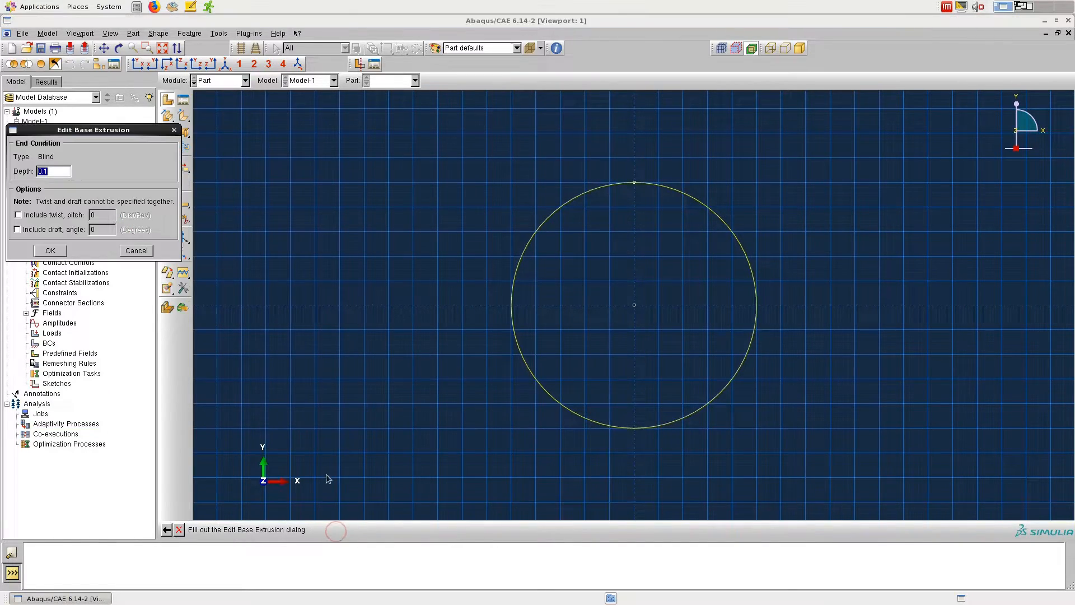
click(50, 251)
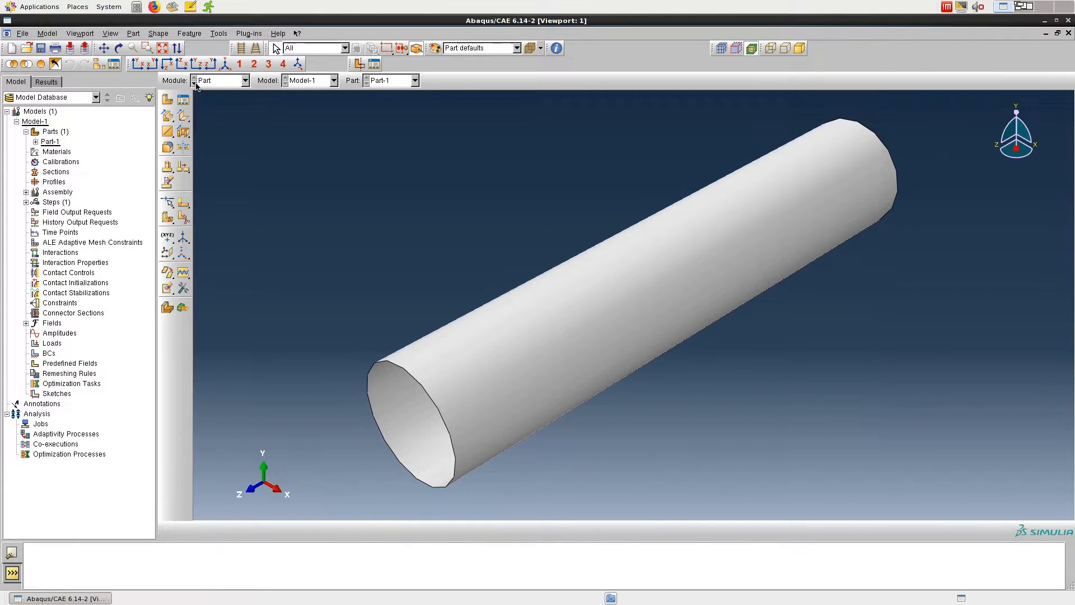
Create an isotropic elastic material with a Young's modulus of 100e9 and a Poisson's ratio of 0.25.
click(193, 83)
click(167, 101)
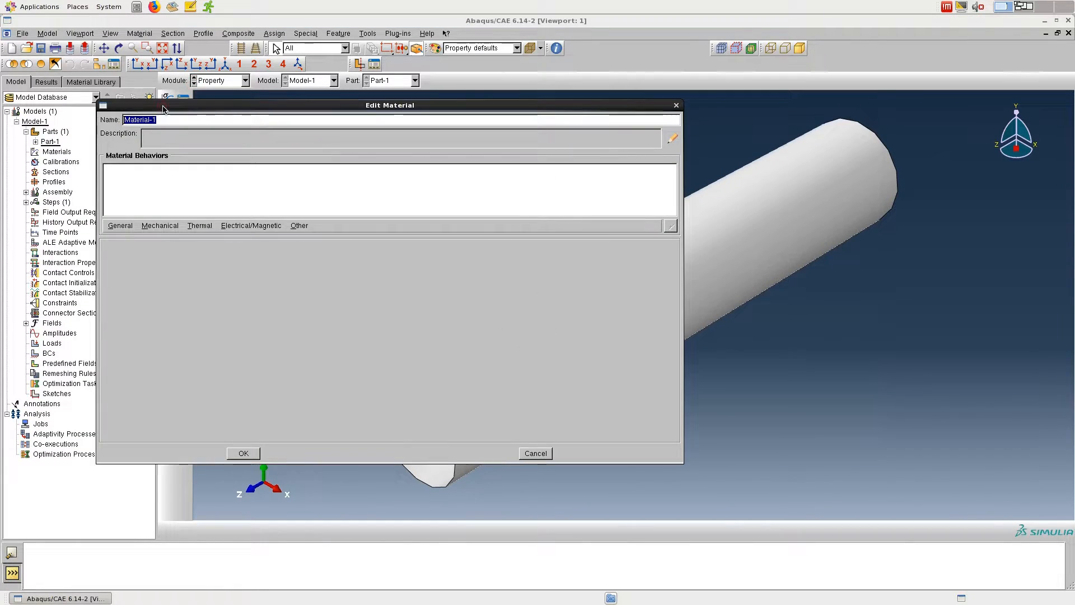
click(156, 227)
mouse_move(185, 237)
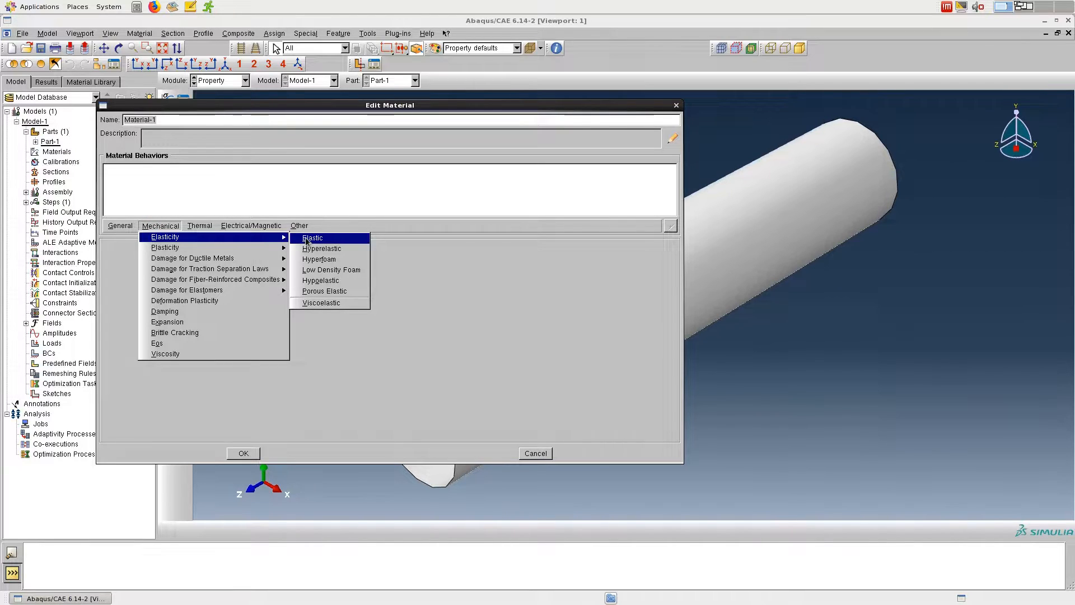
click(306, 240)
click(139, 371)
text(100e9)
key(Tab)
text(0)
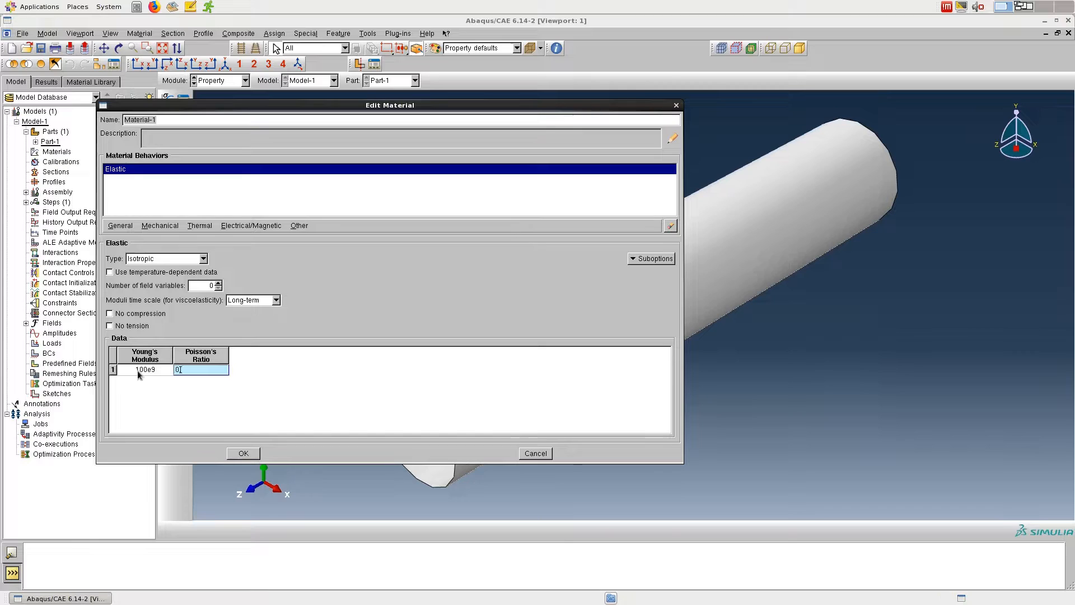
text(.25)
click(243, 453)
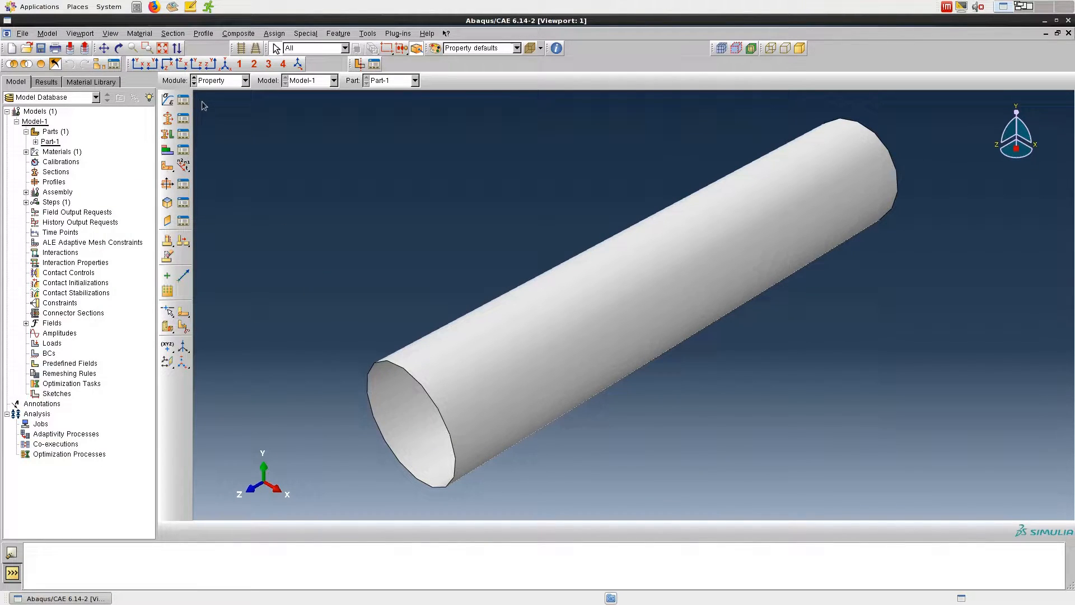
Create a homogeneous shell section with a thickness of 0.01 using Material-1.
click(173, 33)
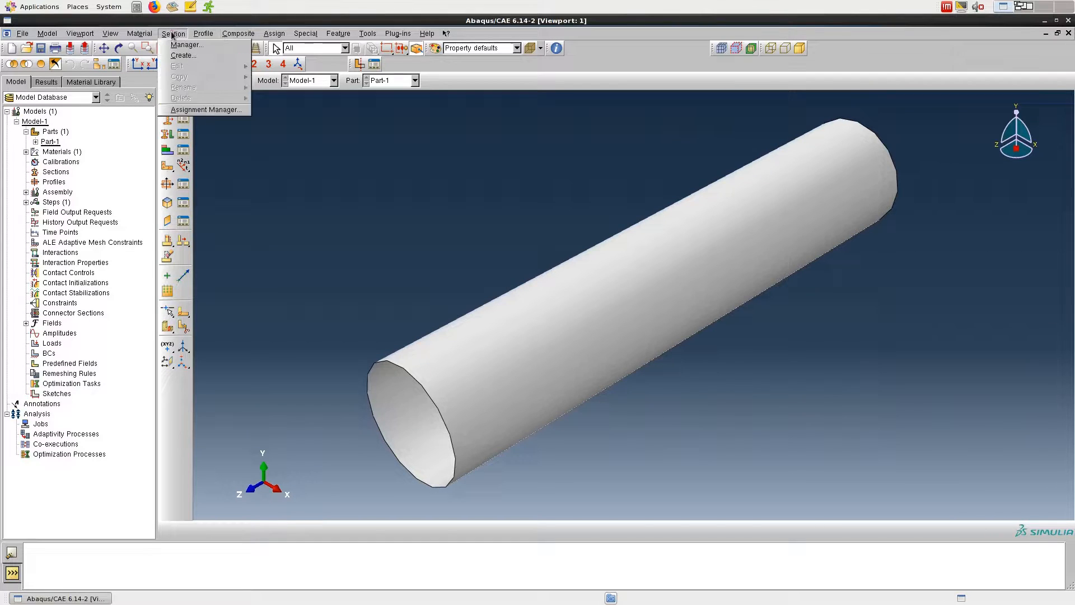
click(181, 42)
click(31, 166)
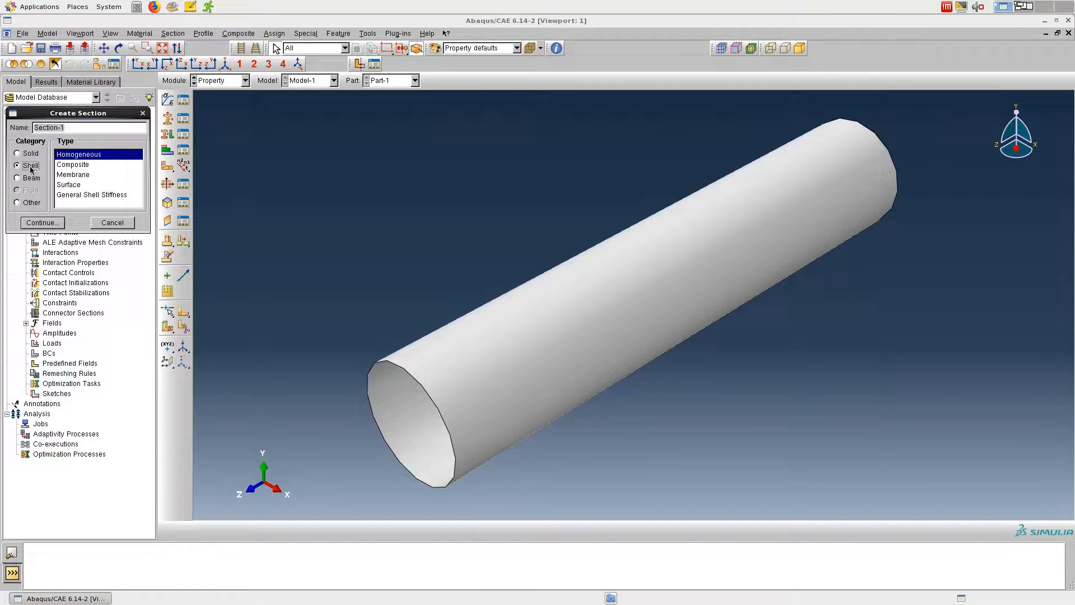
click(43, 223)
click(147, 196)
text(0.01)
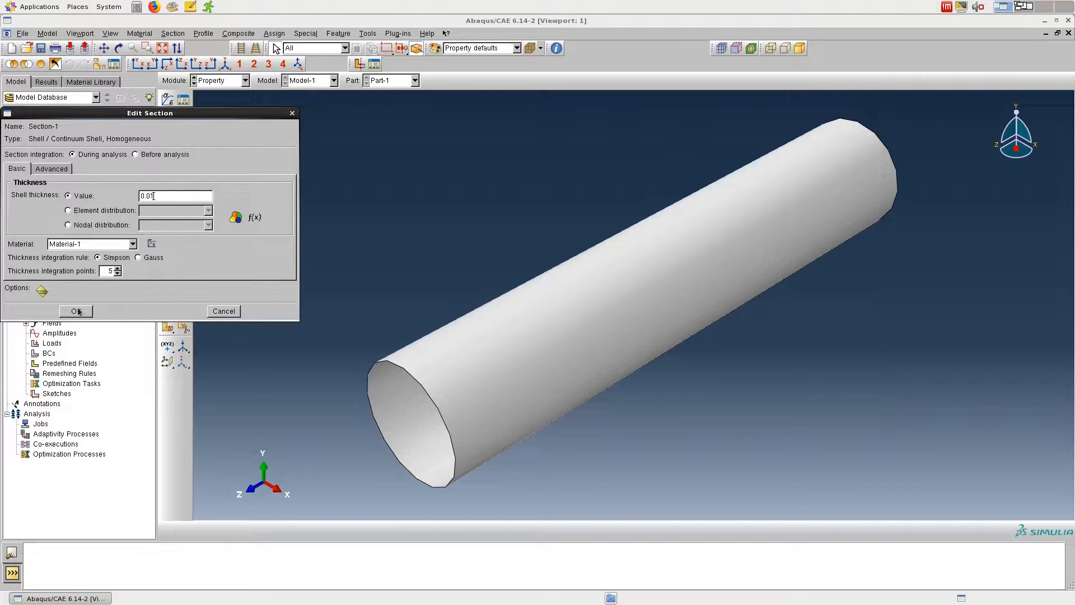
click(77, 311)
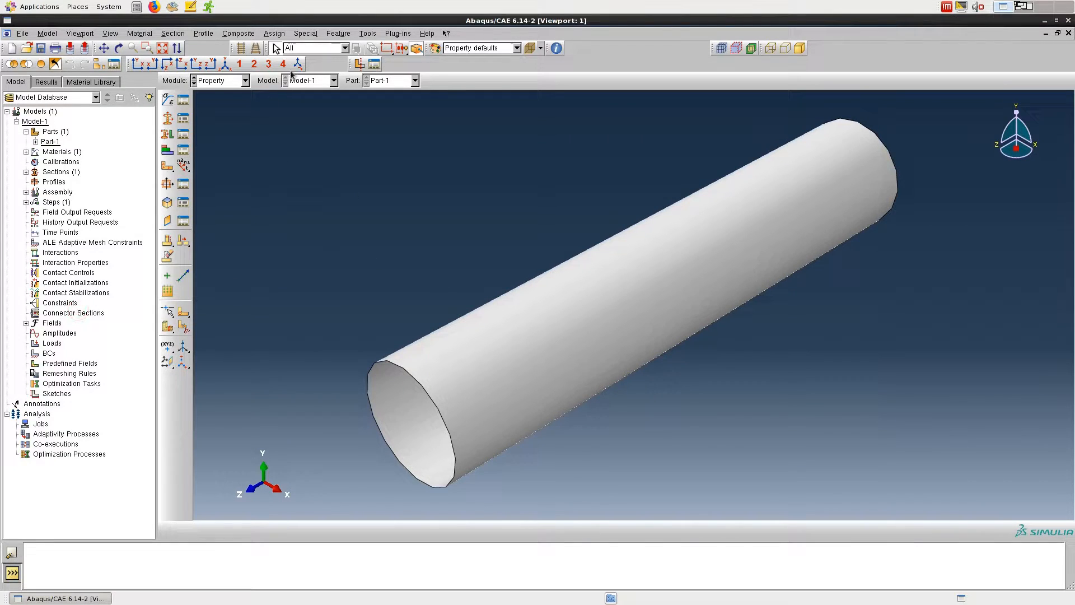
Assign the homogeneous shell section to the whole tube surface.
click(282, 35)
click(286, 44)
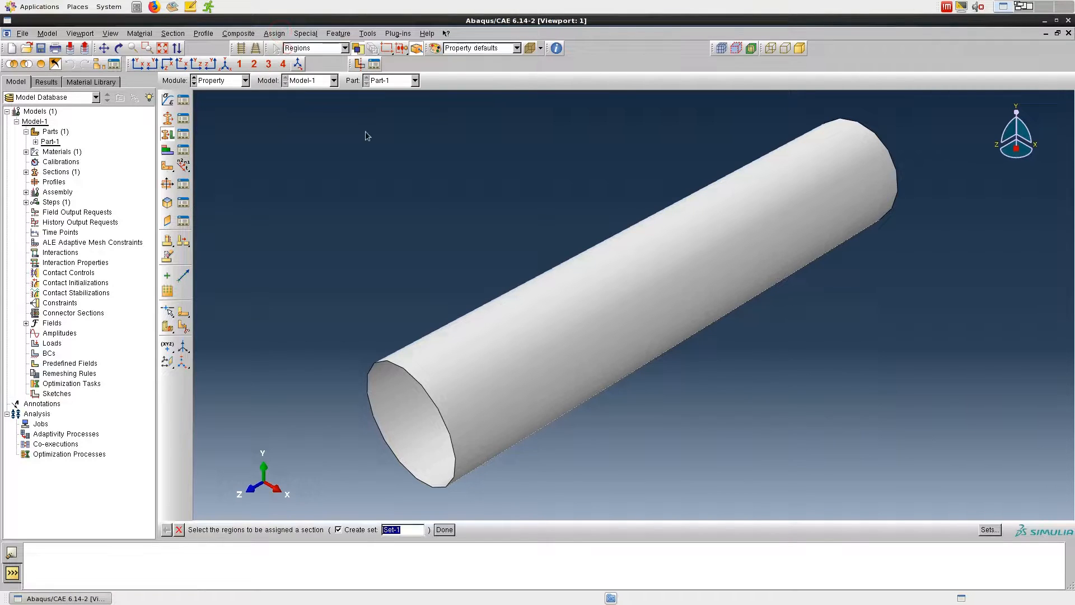
click(533, 320)
click(444, 529)
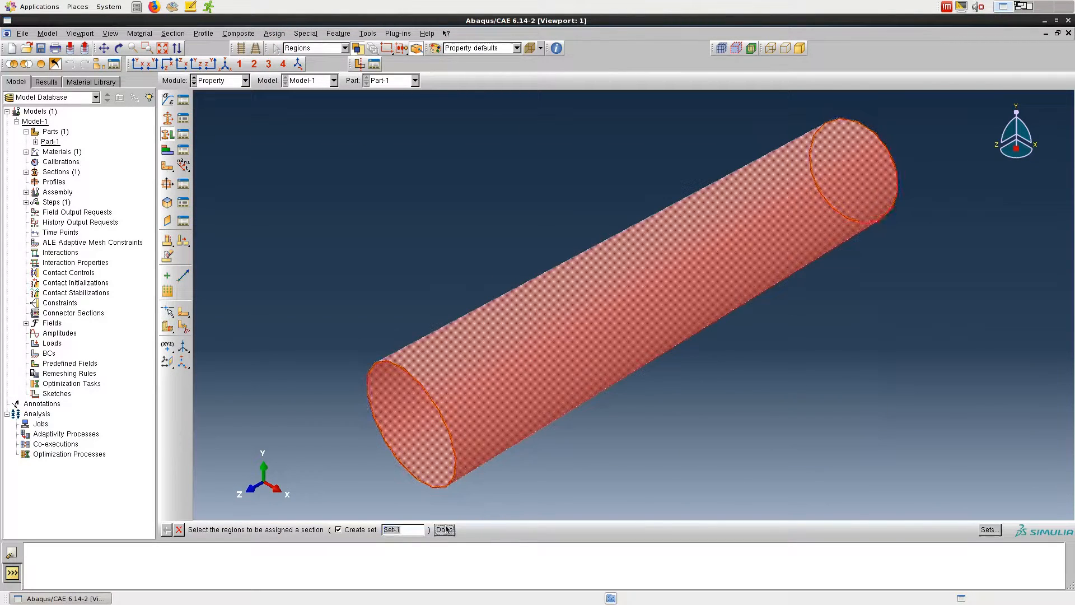
click(49, 246)
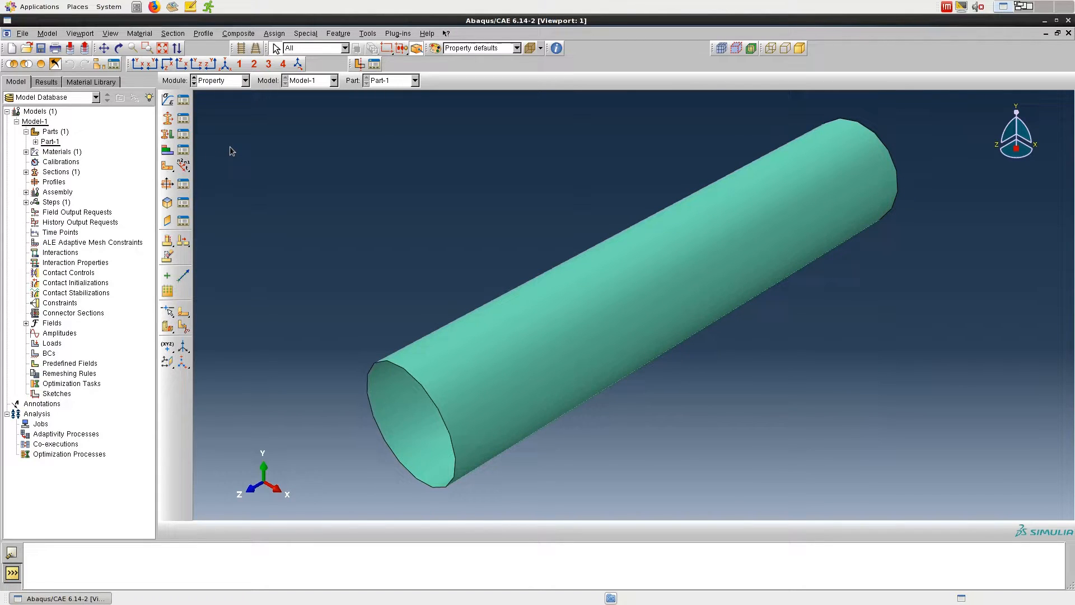
Add a dependent instance of the tube part to the assembly.
click(194, 84)
click(171, 98)
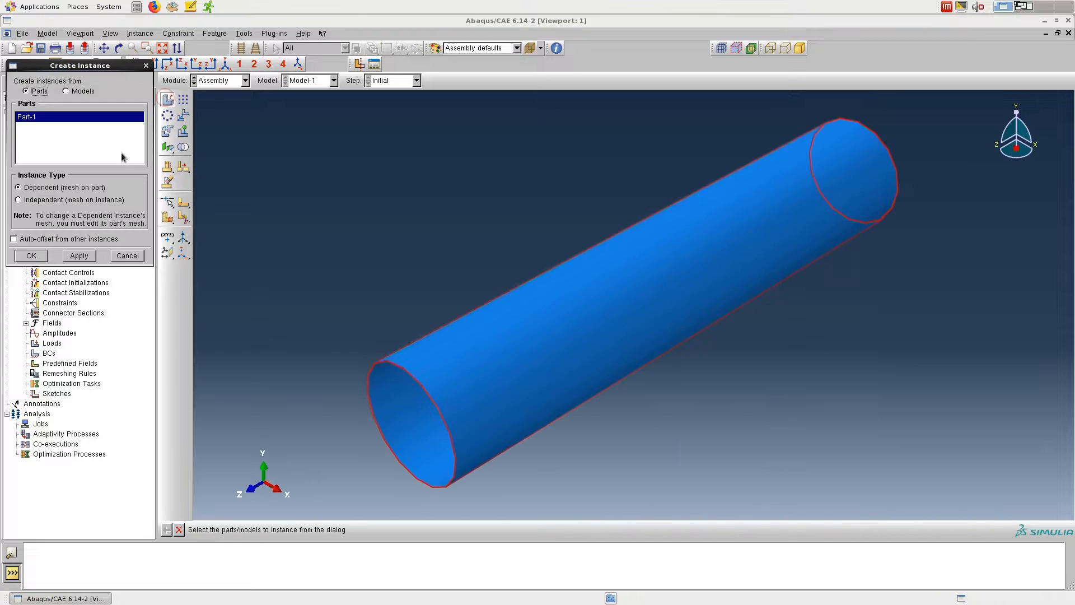
click(31, 255)
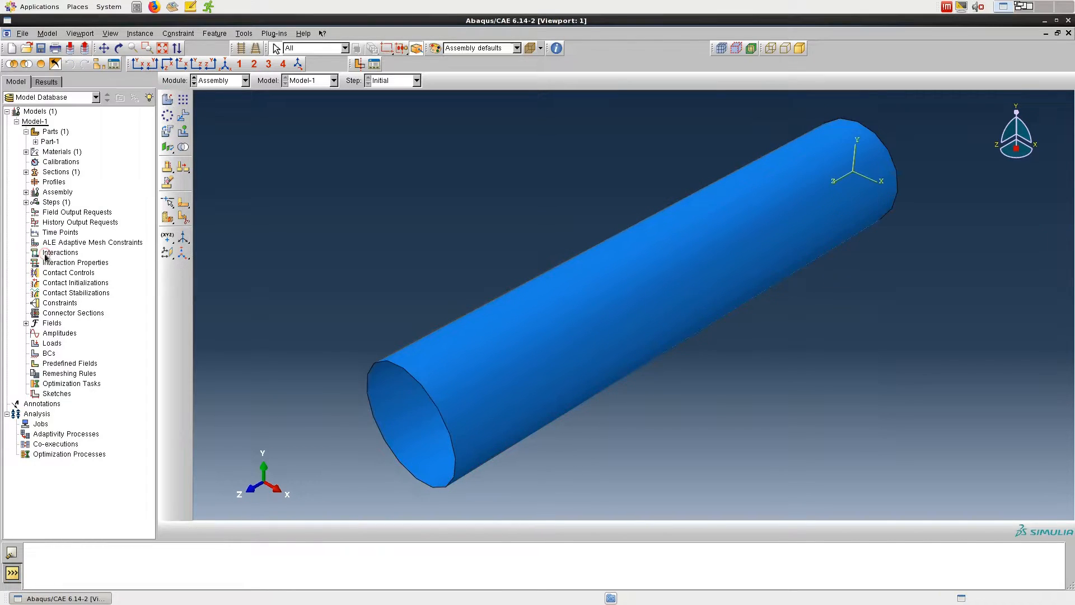
Create a Static, General analysis step after the initial step.
click(193, 84)
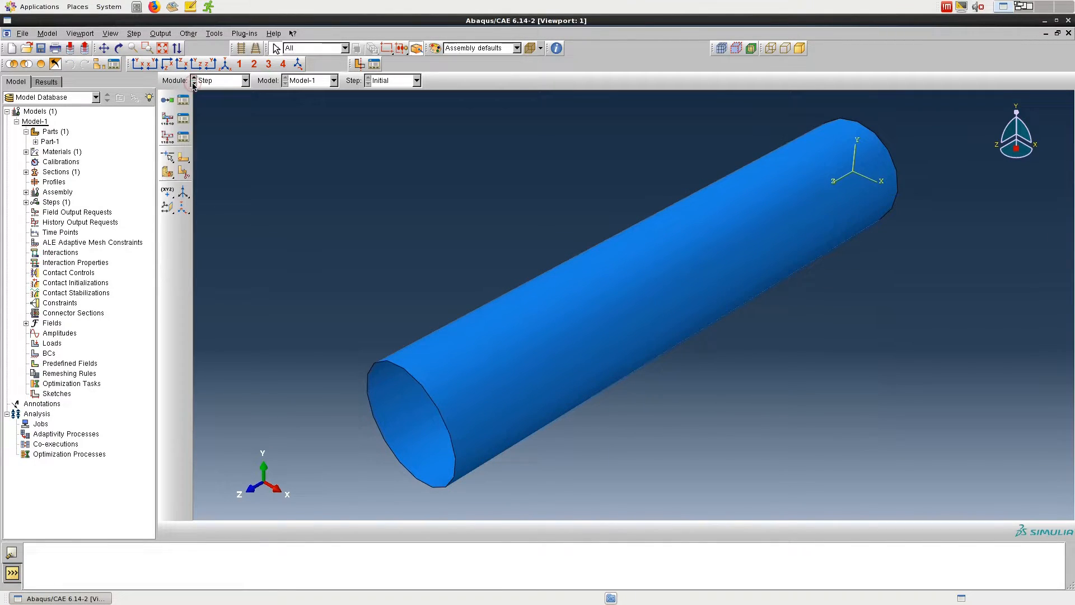
click(167, 99)
click(54, 288)
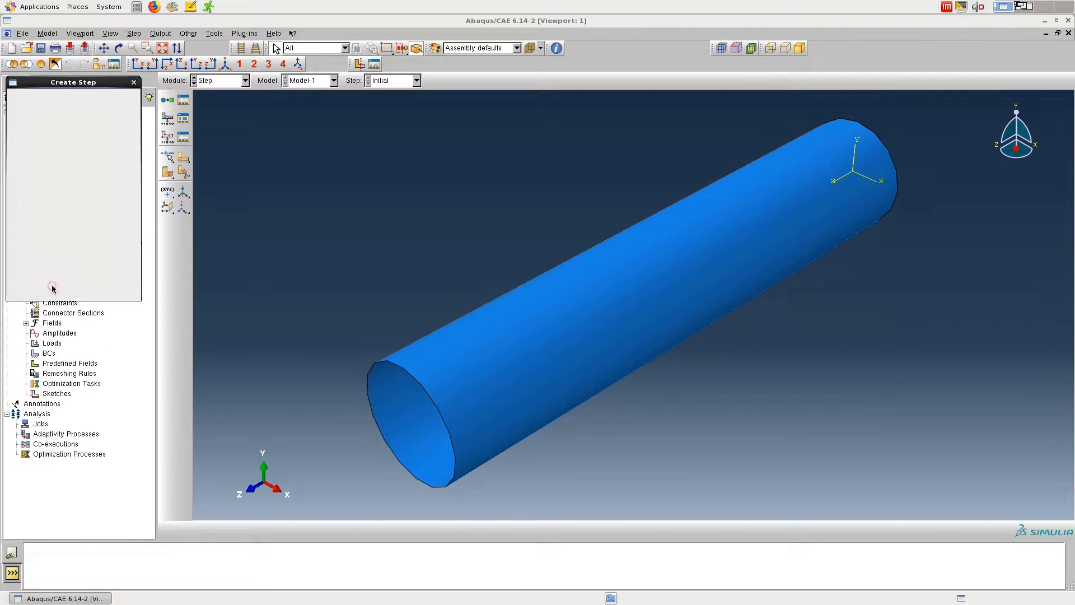
click(84, 375)
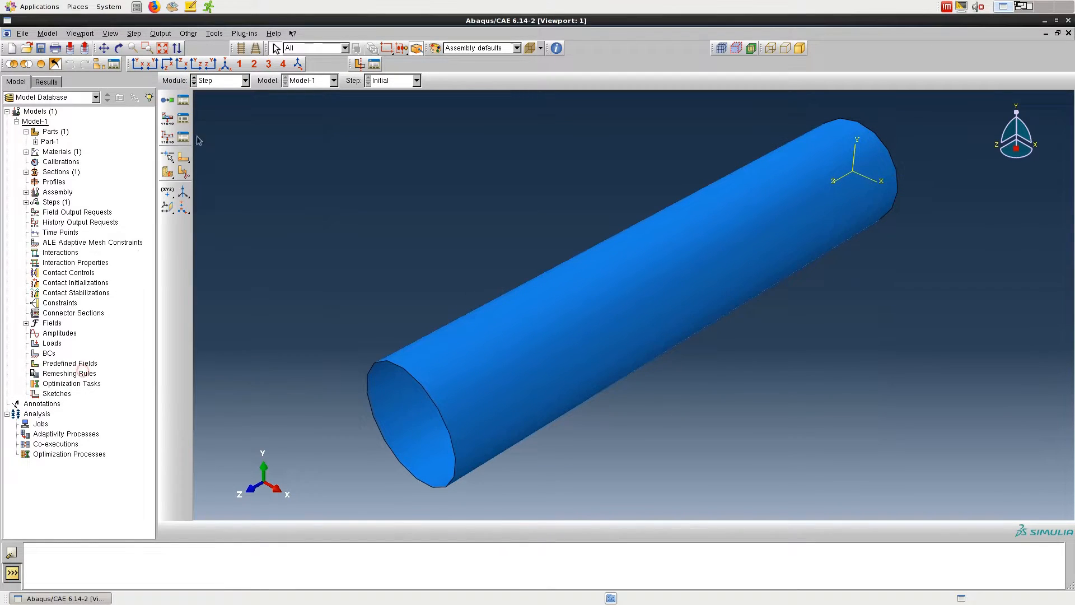
Create a reference point at X 0.25, Y 0, offset sideways from the tube's near open end.
click(193, 84)
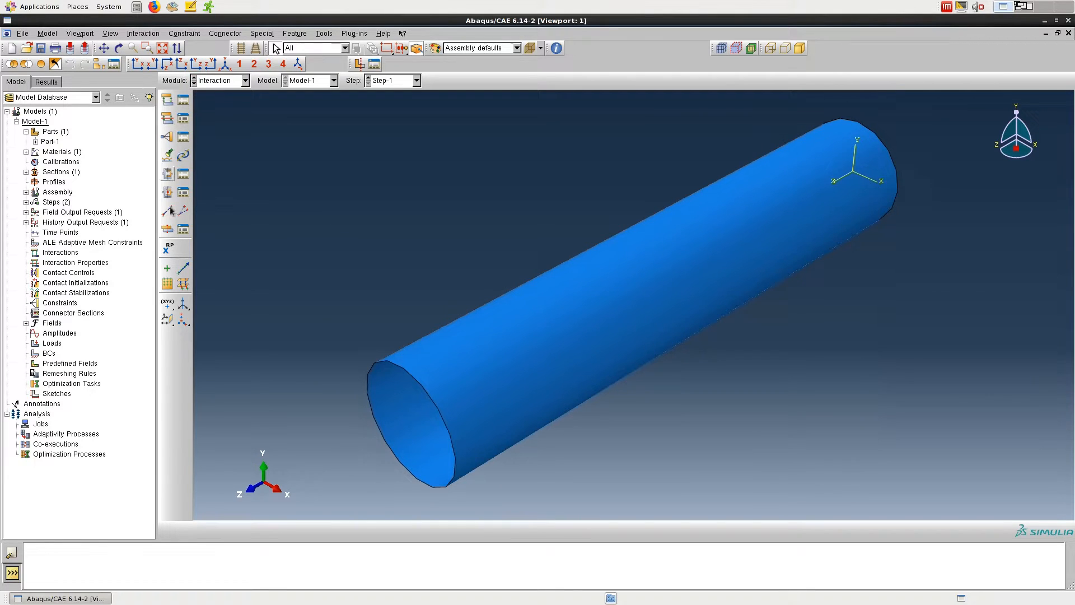
click(167, 251)
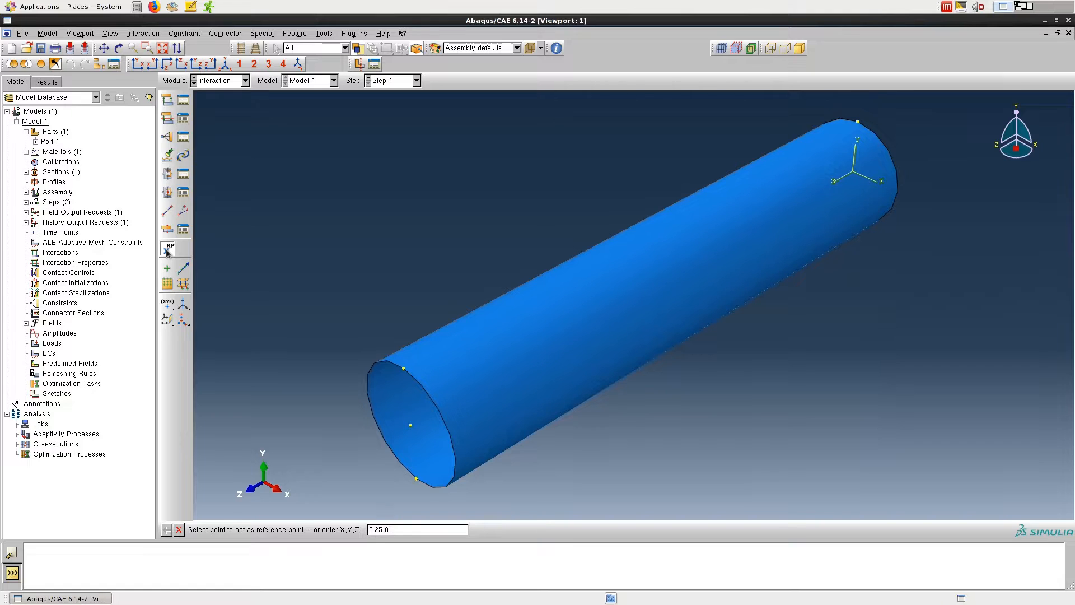
key(Return)
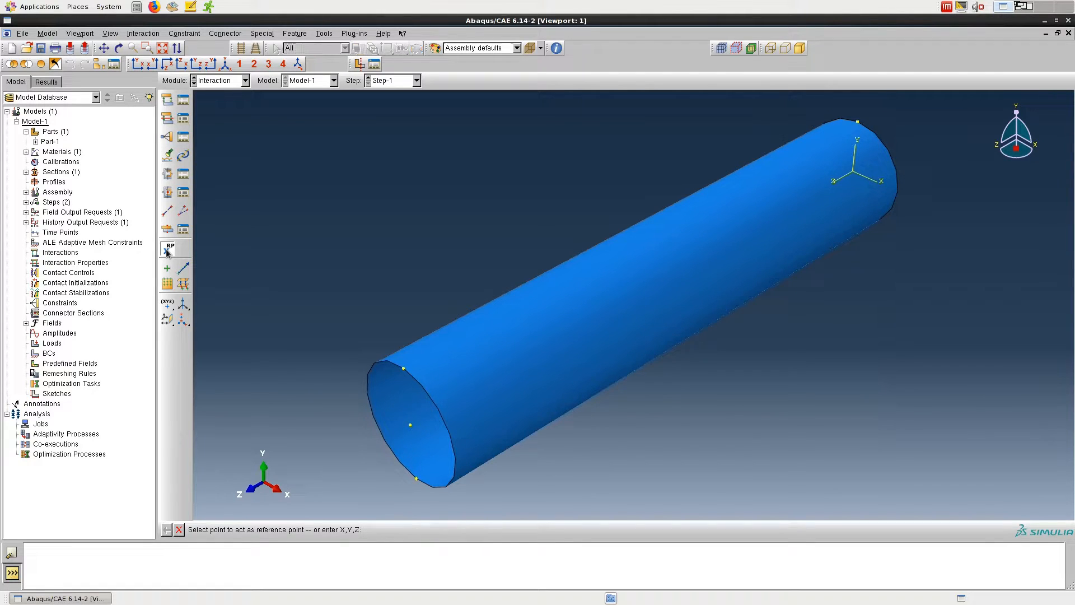
click(162, 49)
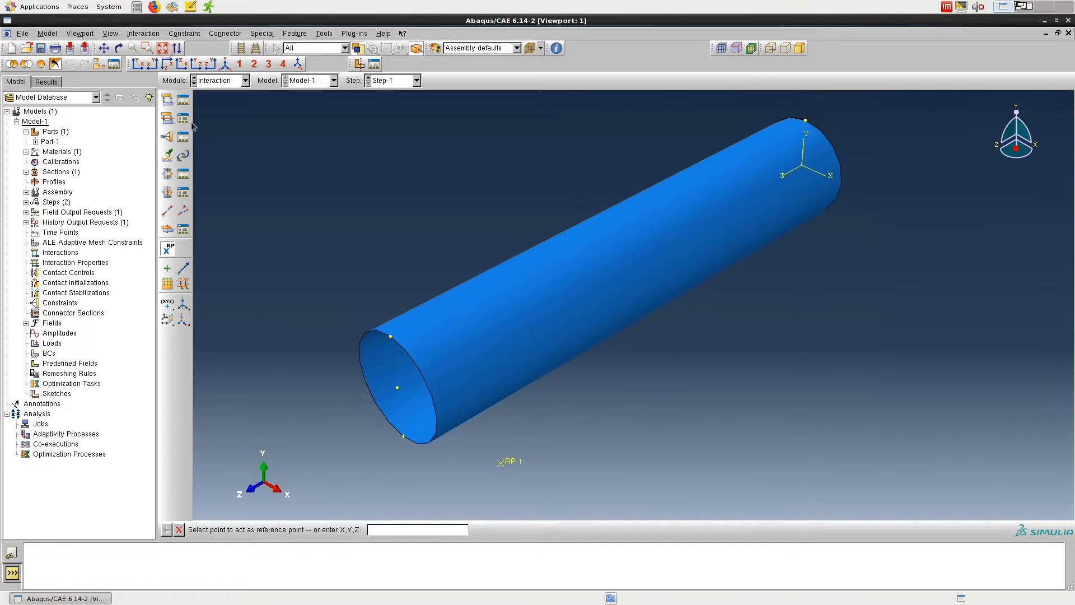
Couple the tube's near end edge to the reference point with a continuum distributing coupling constraint.
click(167, 136)
click(32, 93)
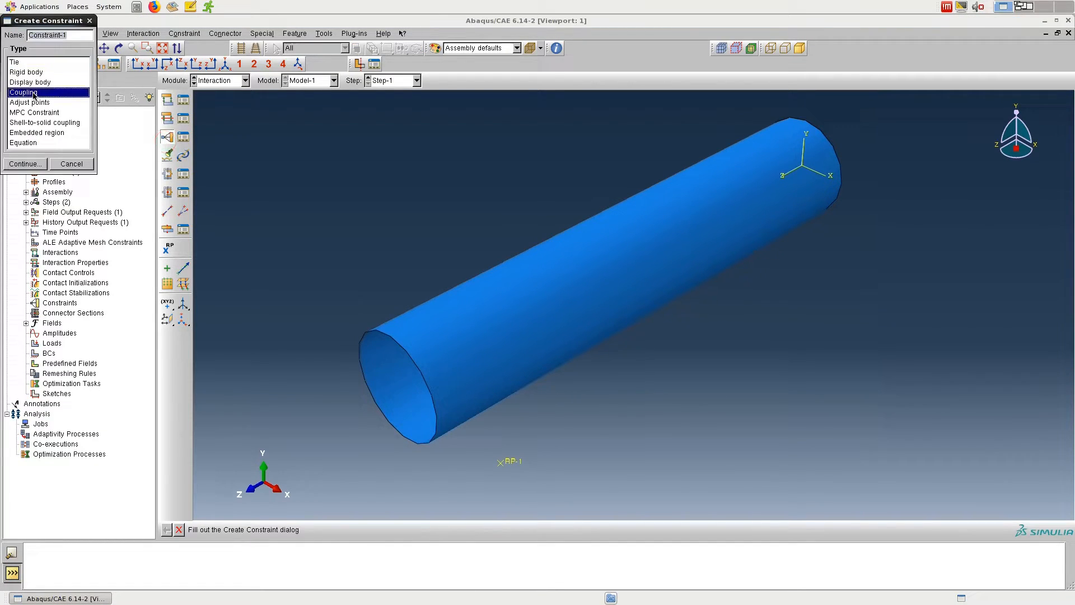
click(23, 164)
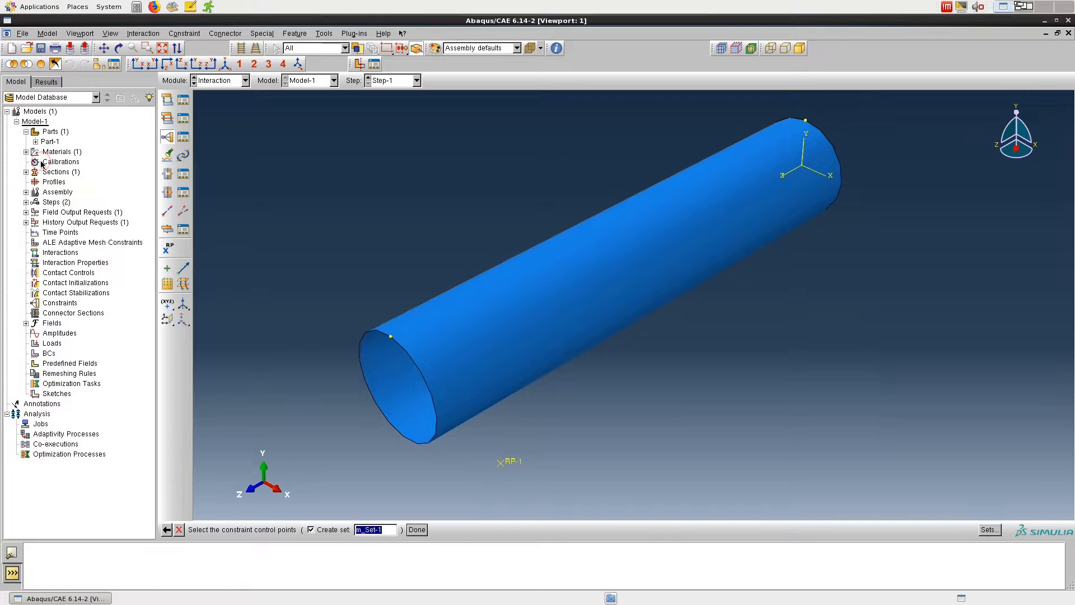
click(514, 464)
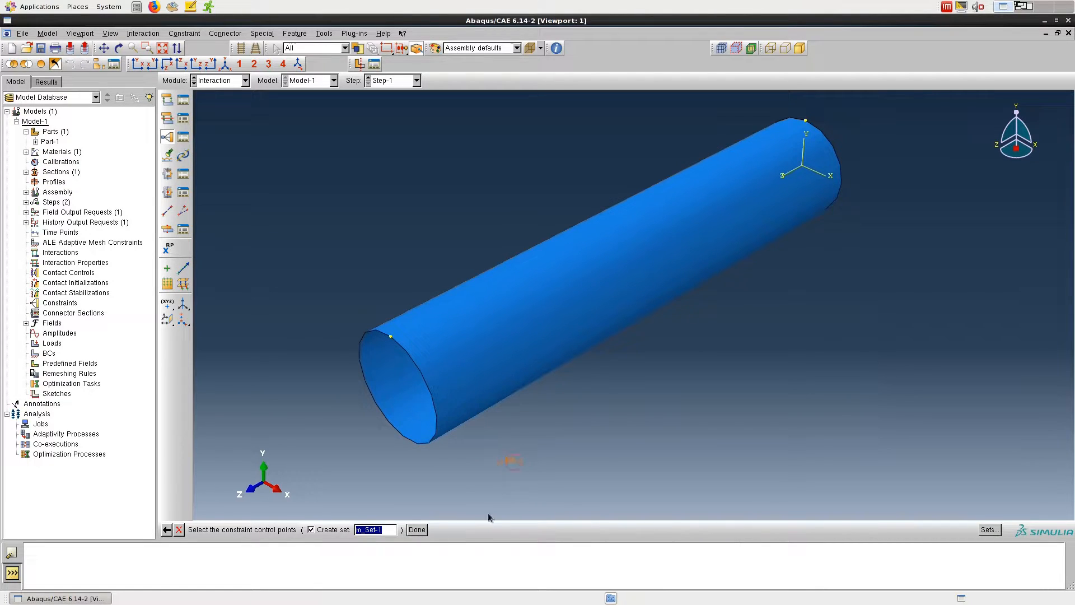
click(416, 530)
click(323, 529)
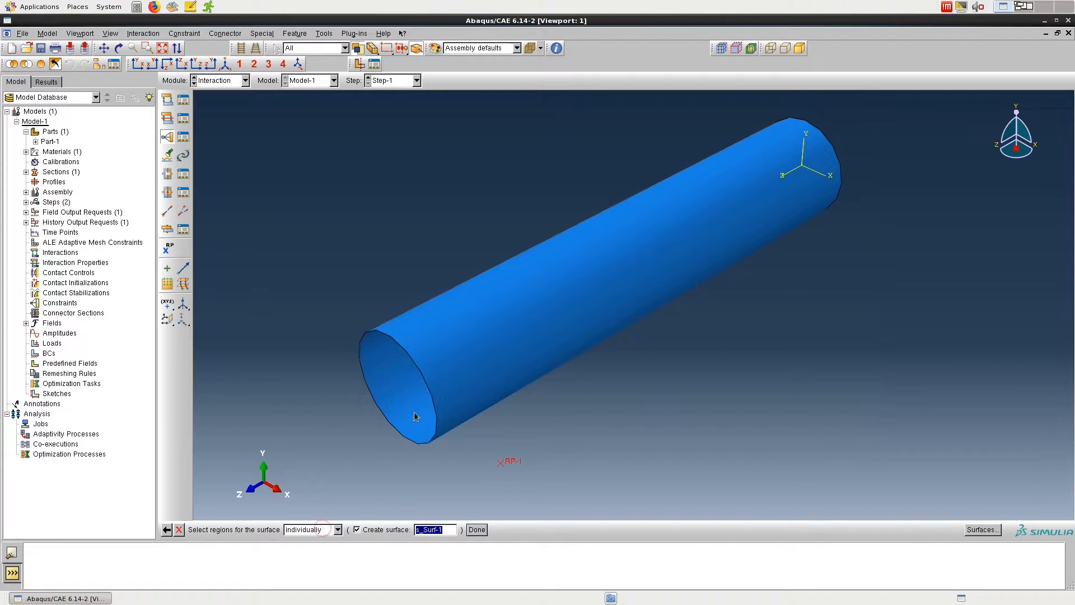
click(431, 399)
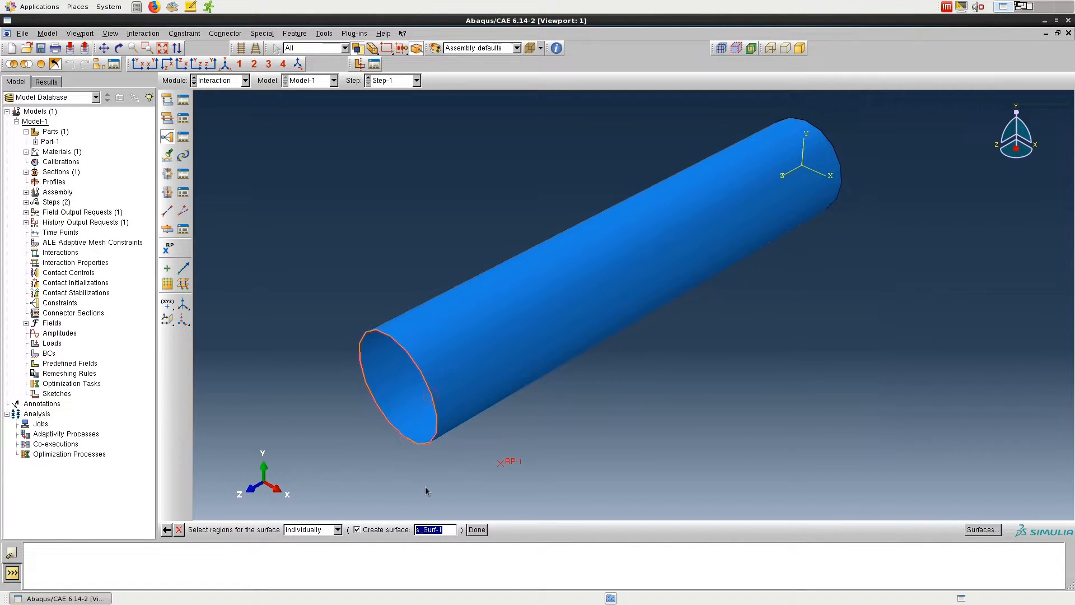
click(482, 532)
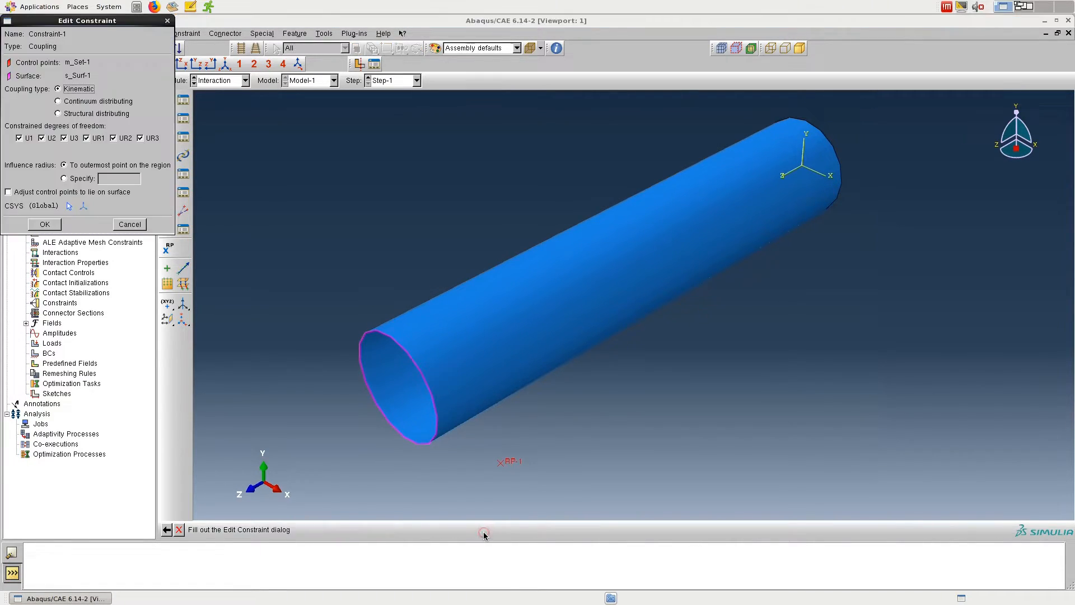
click(58, 101)
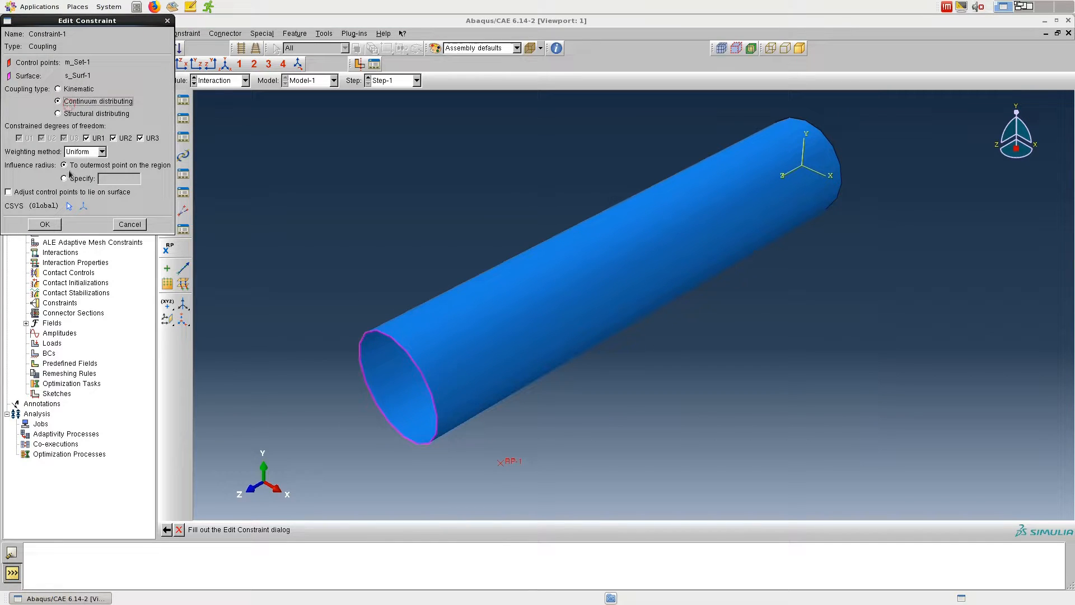
click(45, 224)
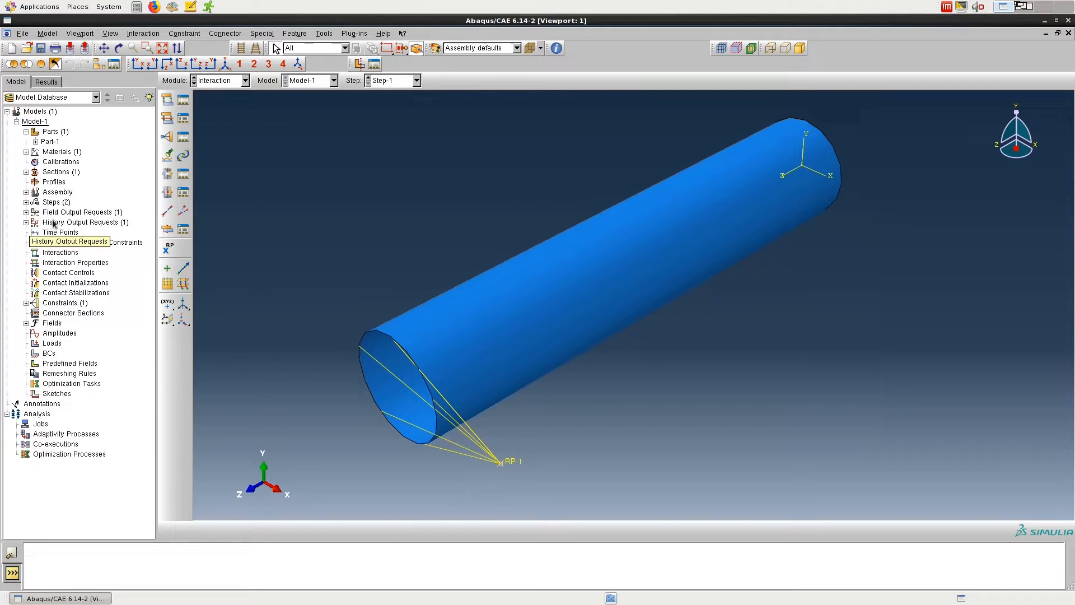
Create a concentrated force on the offset reference point in Step-1 with CF2 set to -10.
click(194, 84)
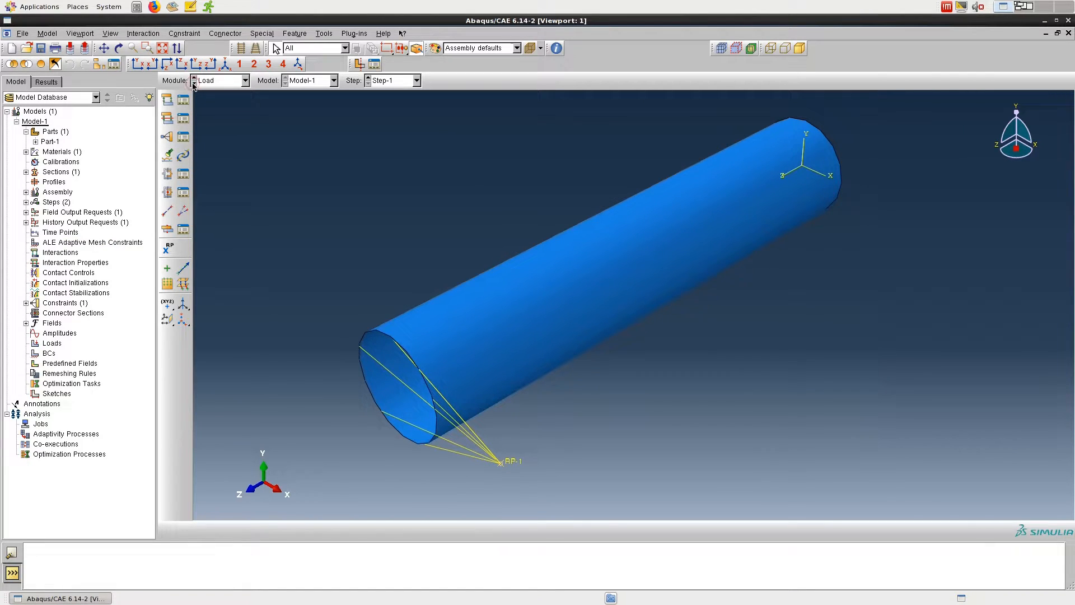
click(167, 101)
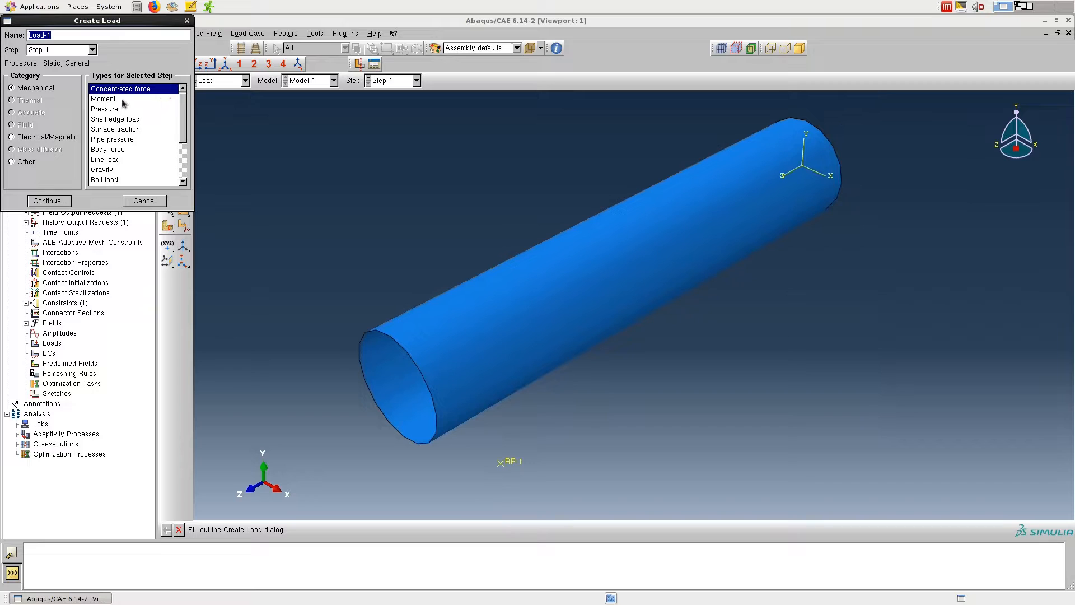
click(50, 201)
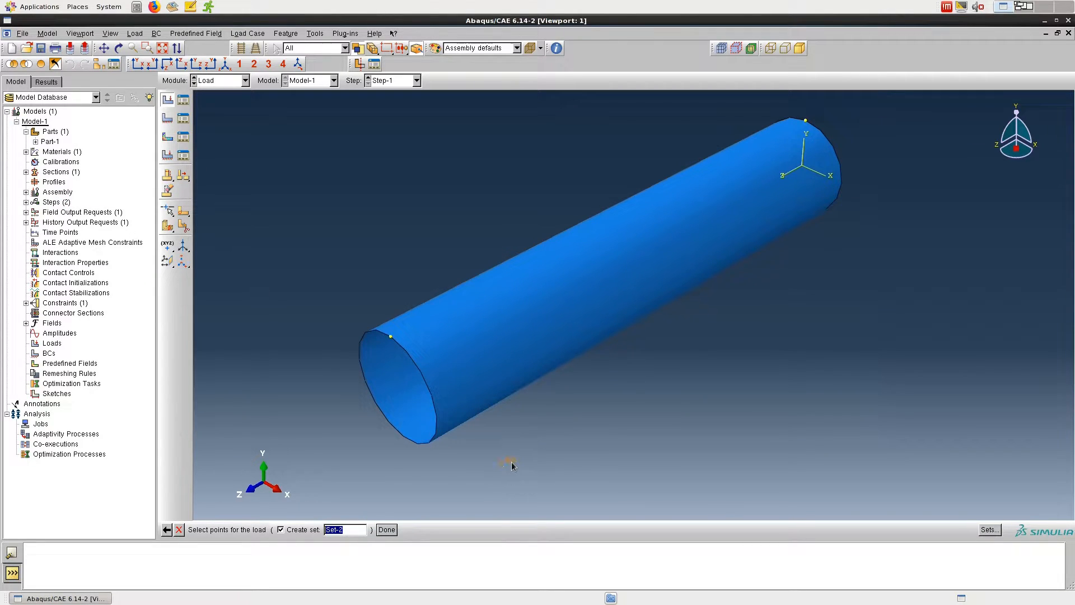
click(387, 530)
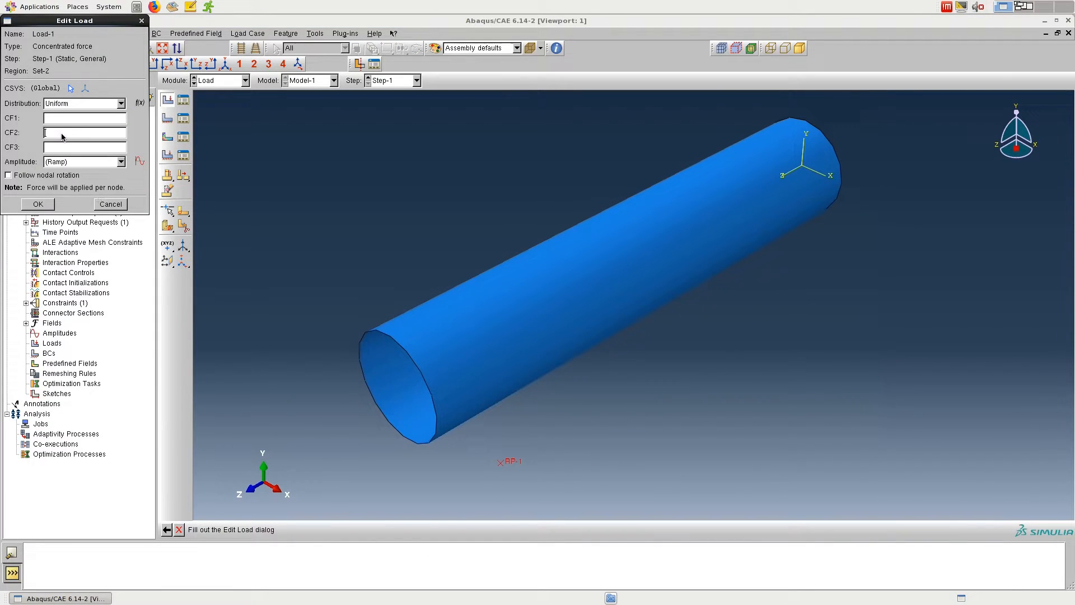
text(-10)
click(38, 204)
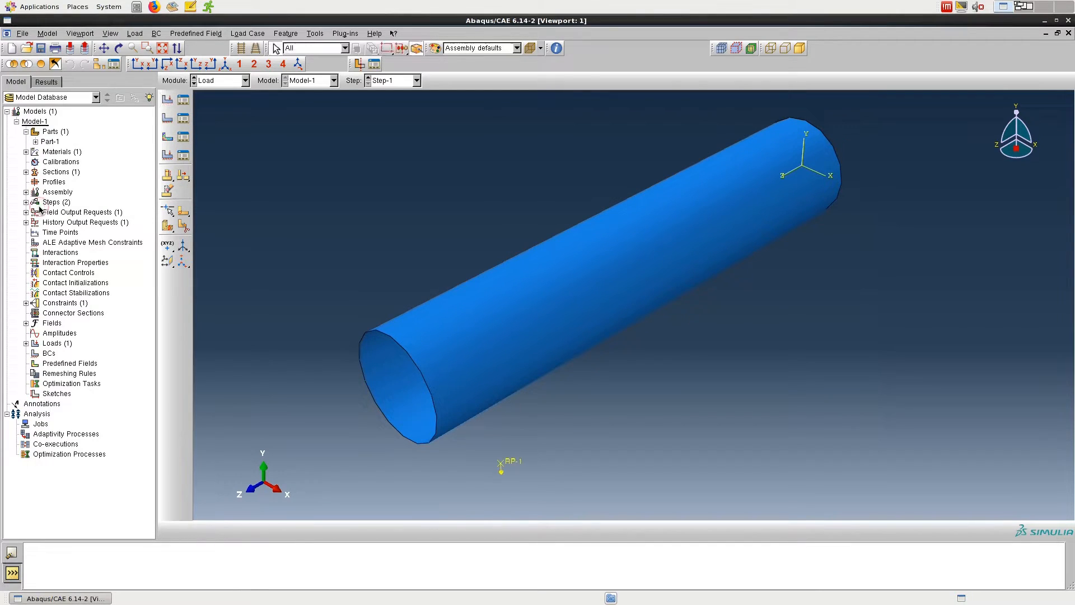
Create a boundary condition that fully fixes the tube's far end edge.
click(167, 118)
click(53, 294)
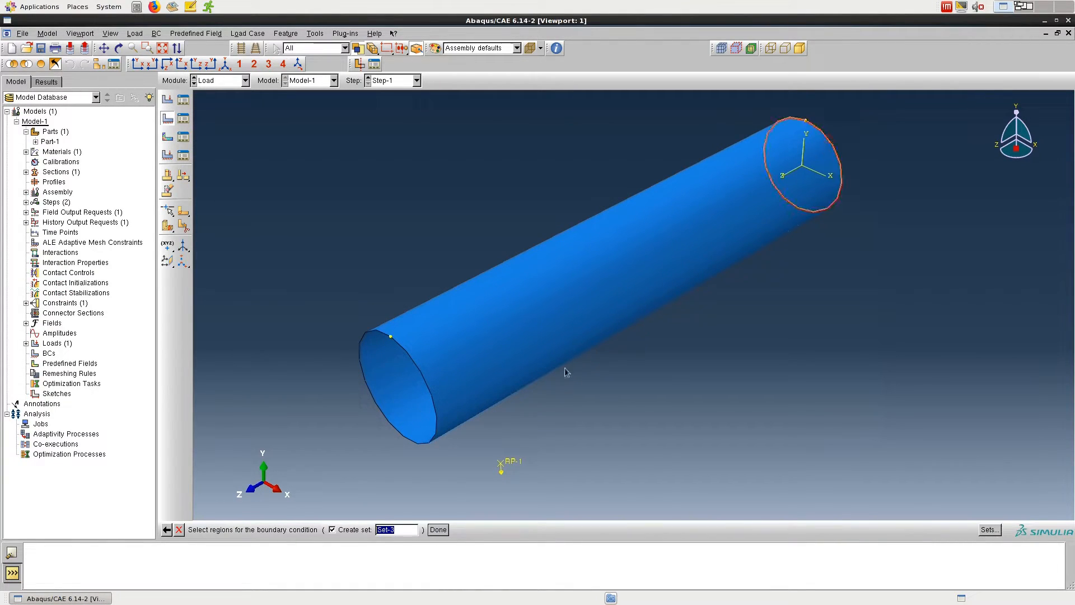
click(438, 529)
click(53, 189)
click(49, 205)
Switch to the Mesh module and make the part, not the assembly, the object being meshed.
click(207, 83)
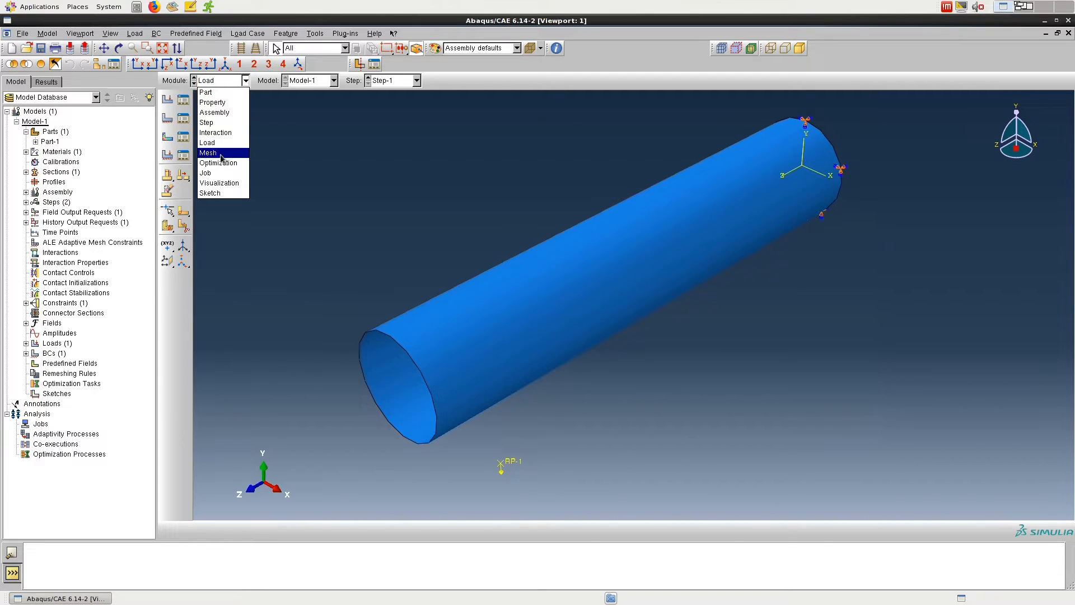
click(222, 154)
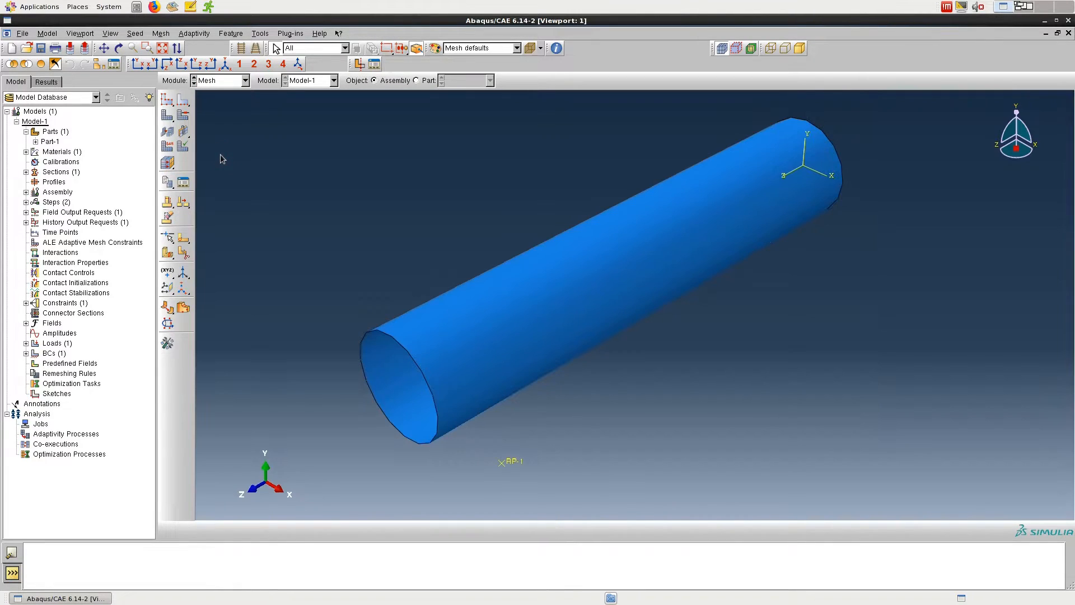
click(184, 101)
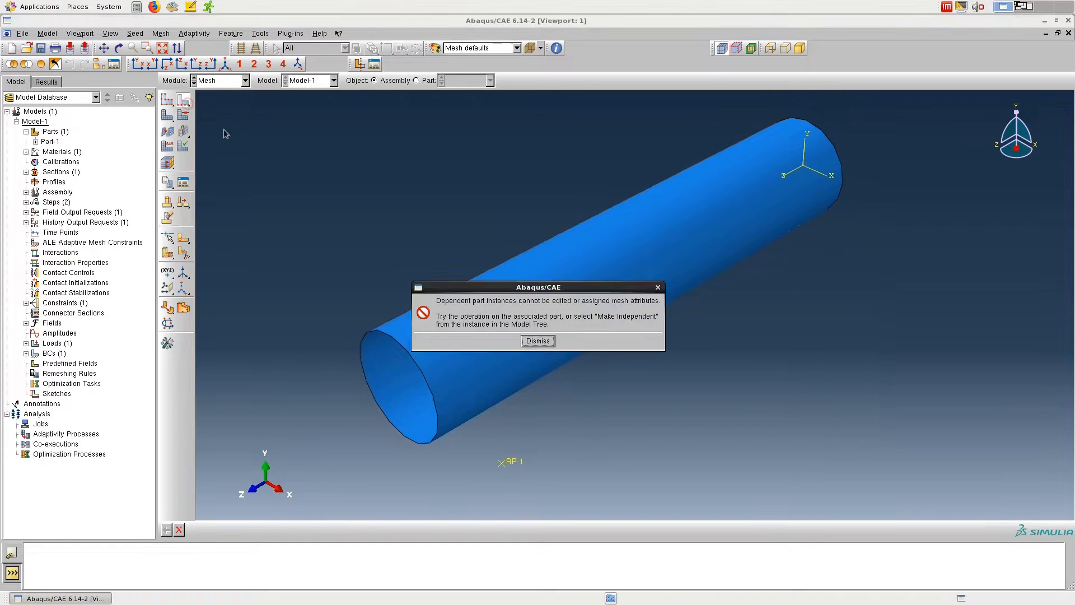
click(532, 341)
click(415, 80)
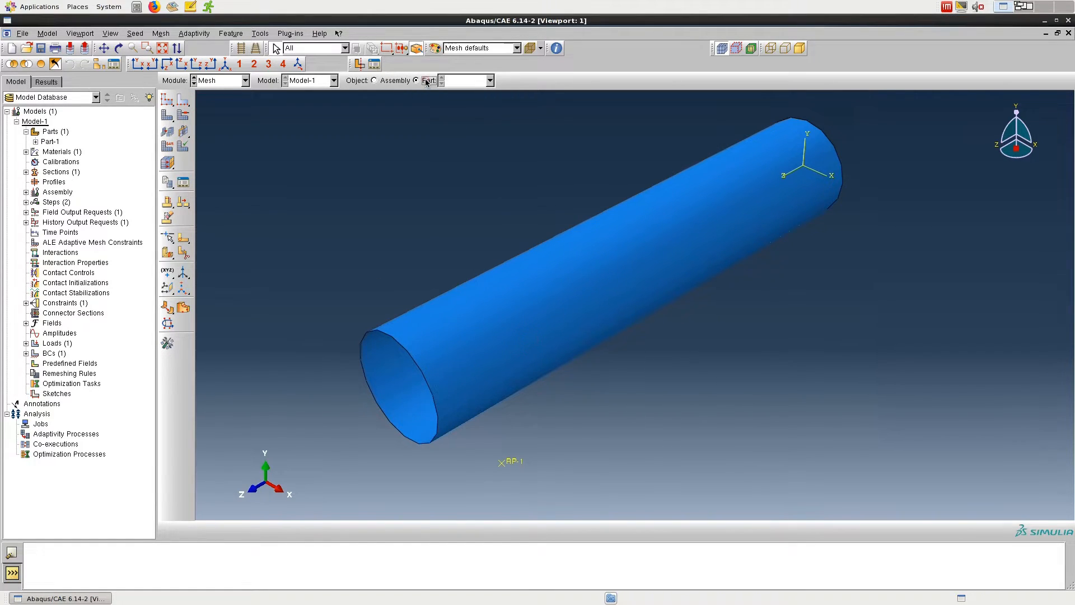
Assign local seeds by number, without bias, to the circular edges at both ends of the tube.
click(183, 100)
click(440, 412)
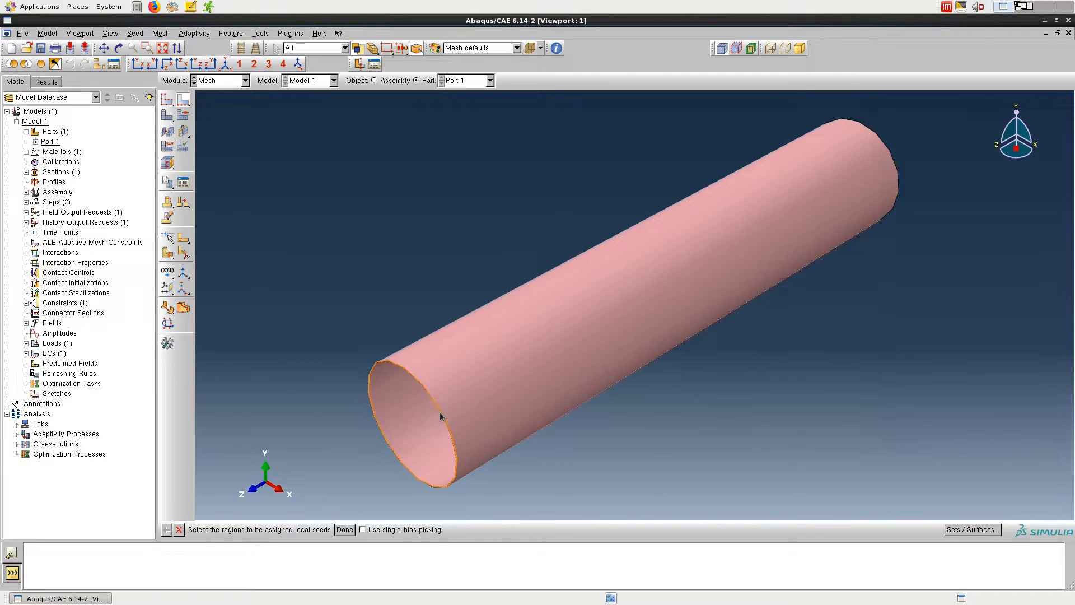
shift+click(892, 163)
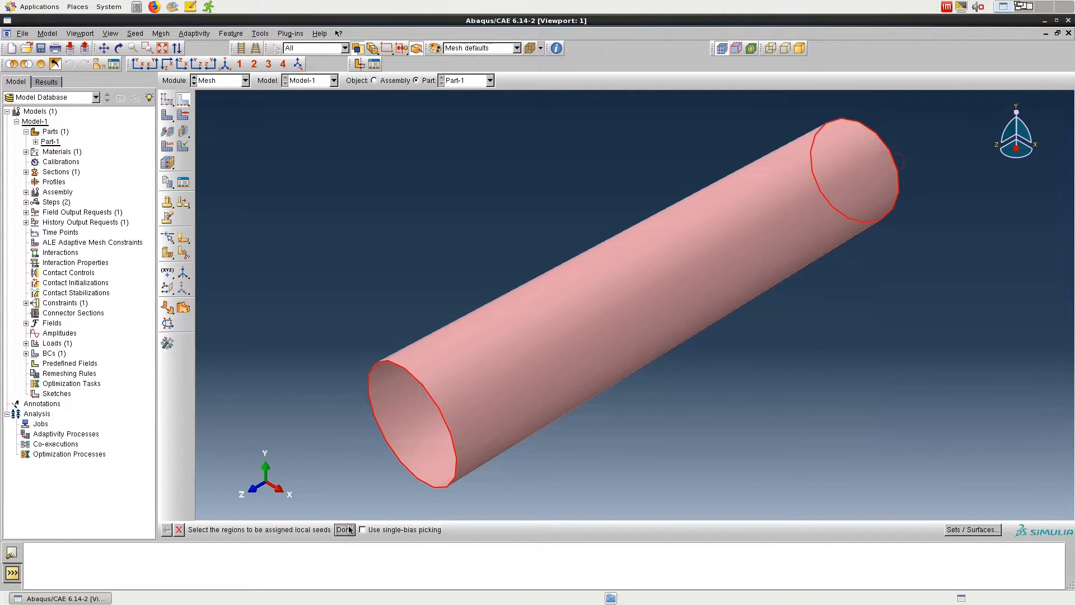
click(345, 529)
click(43, 136)
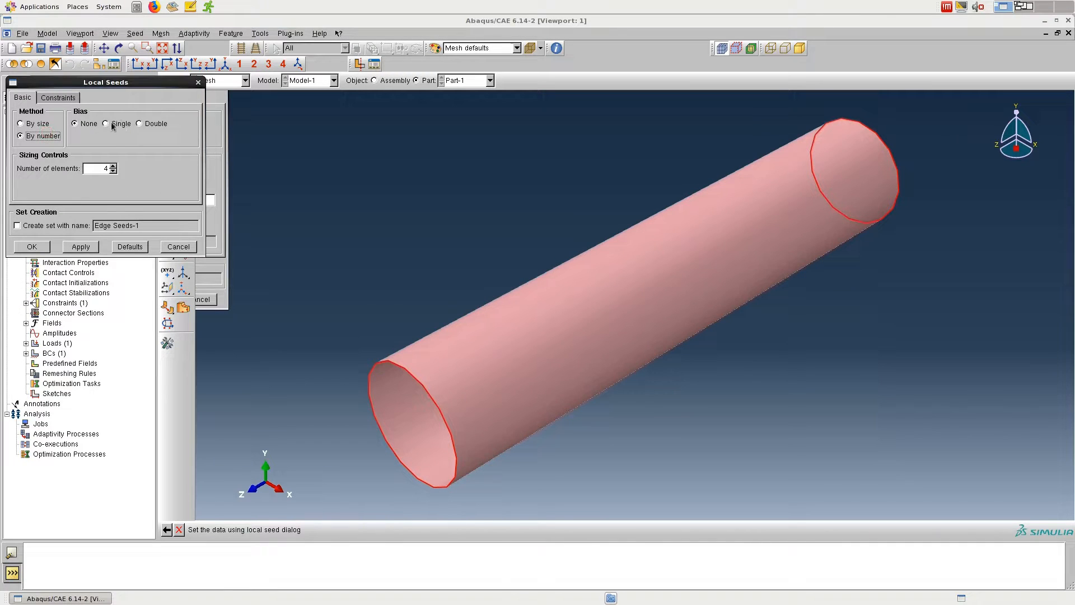
double_click(100, 166)
key(BackSpace)
click(32, 247)
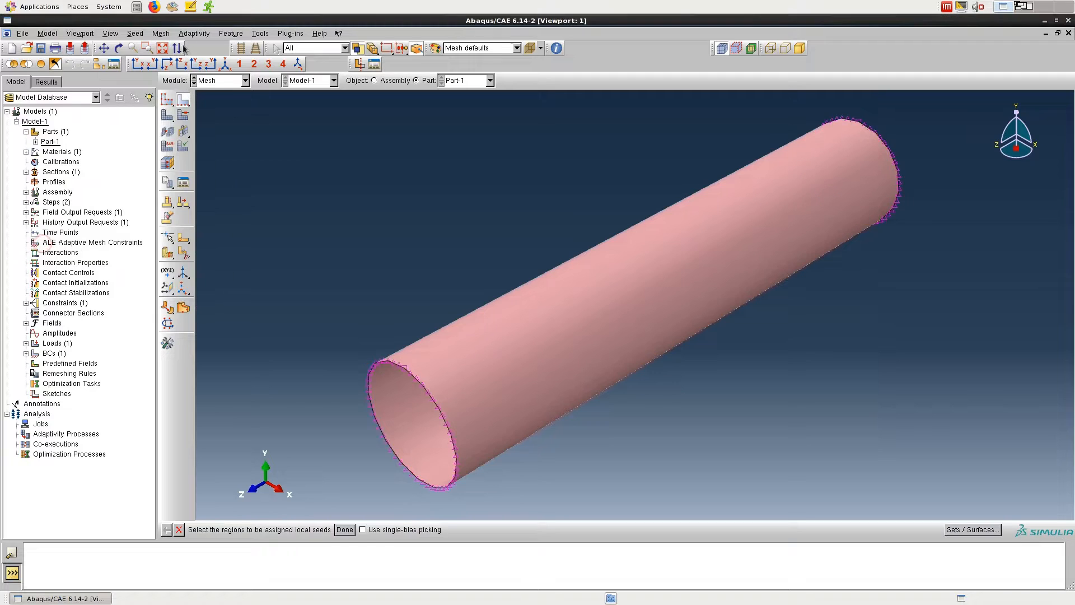
Assign linear S4 shell elements without reduced integration to the tube face and mesh the part.
click(161, 34)
click(171, 66)
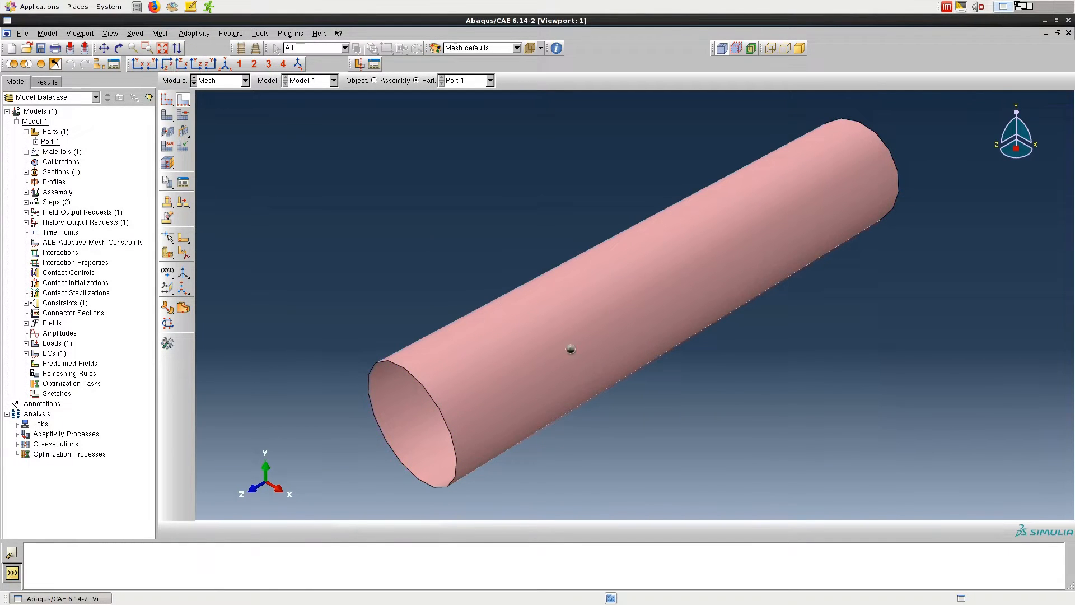
click(579, 365)
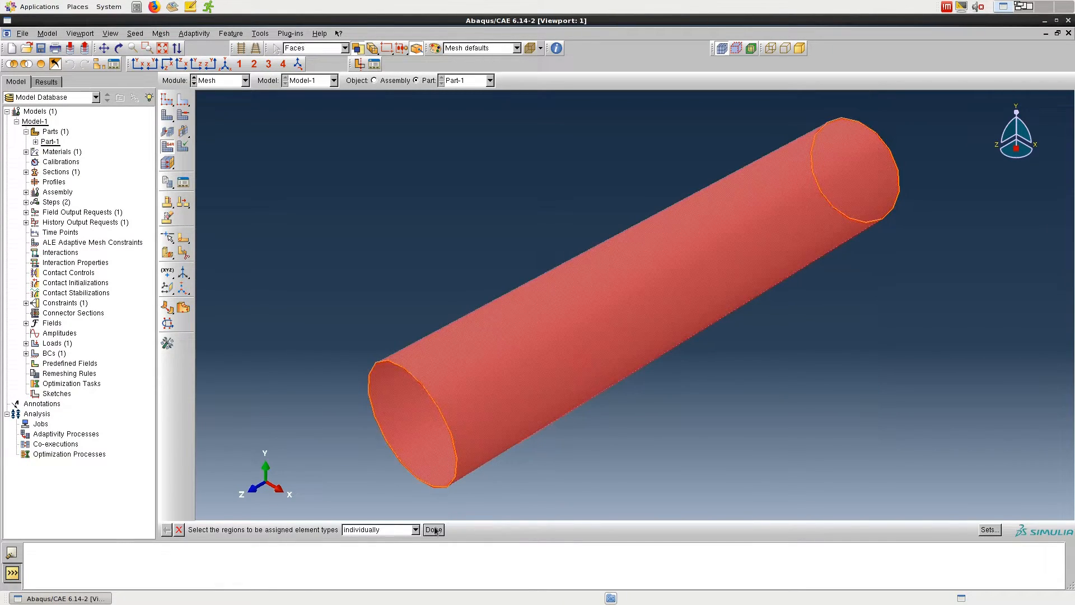
click(434, 529)
click(33, 362)
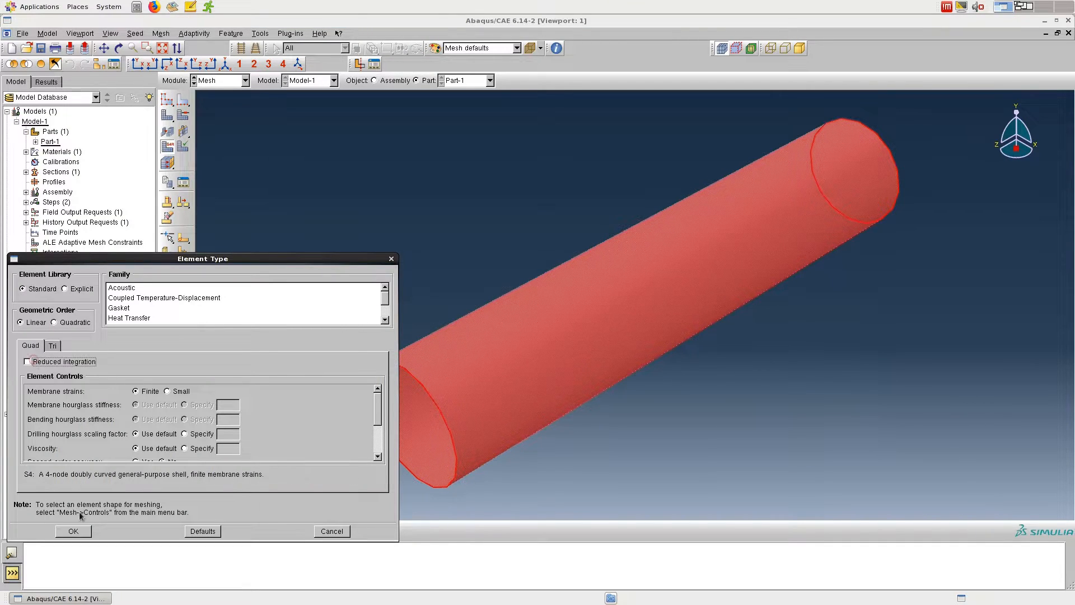
click(72, 529)
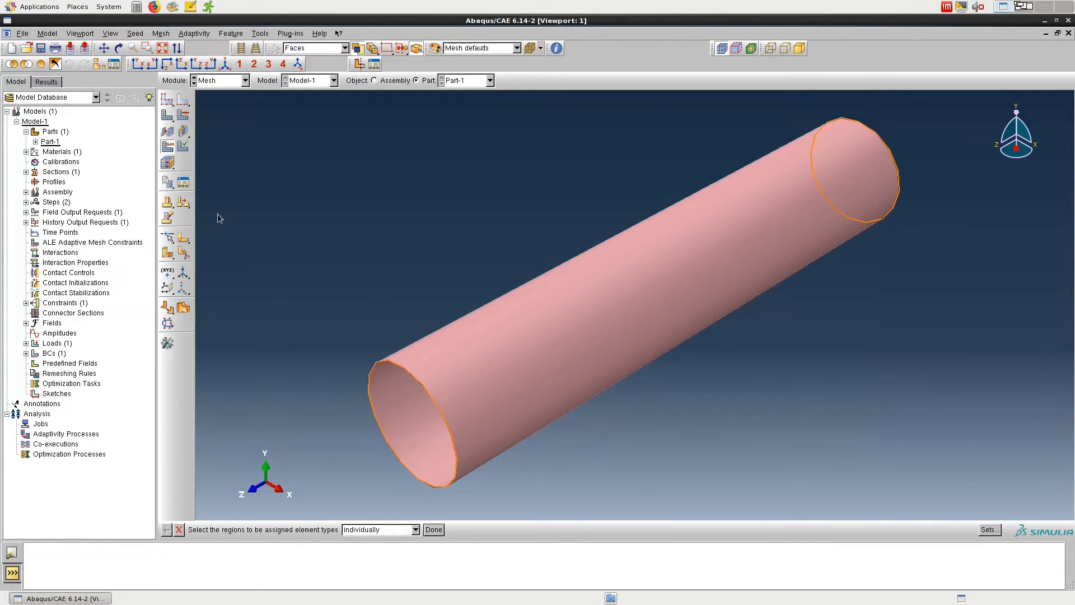
click(167, 115)
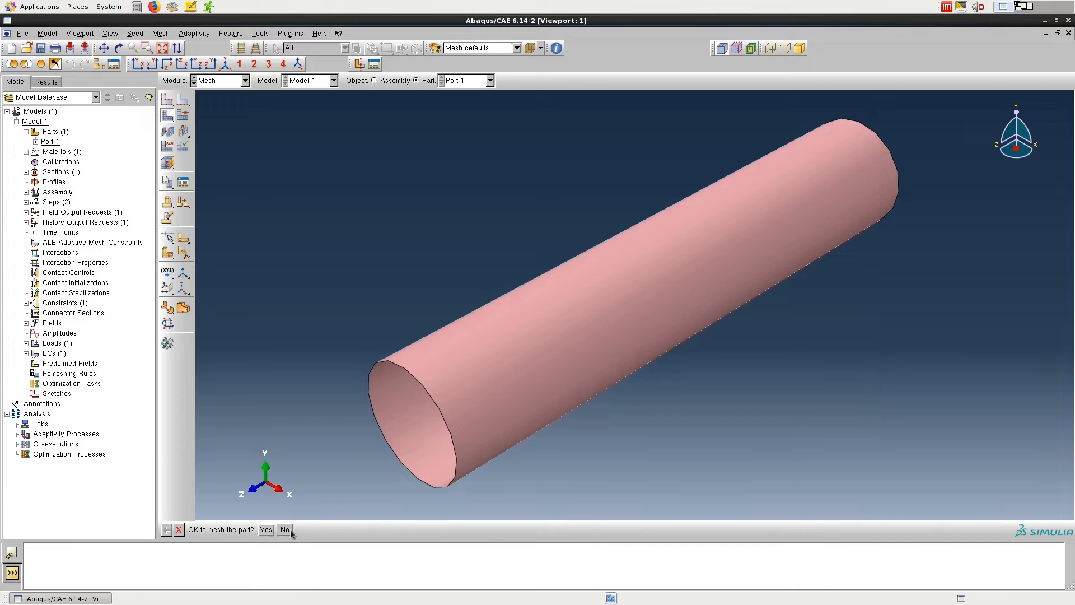
click(263, 529)
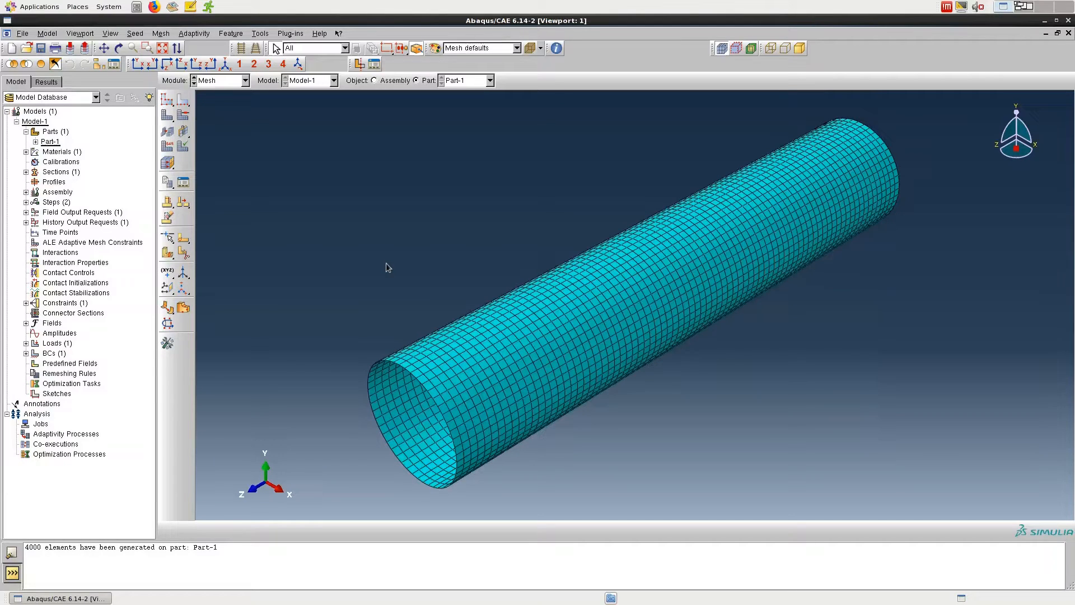
Create a full analysis job named Job-Coupling for Model-1 with the default job settings.
click(212, 82)
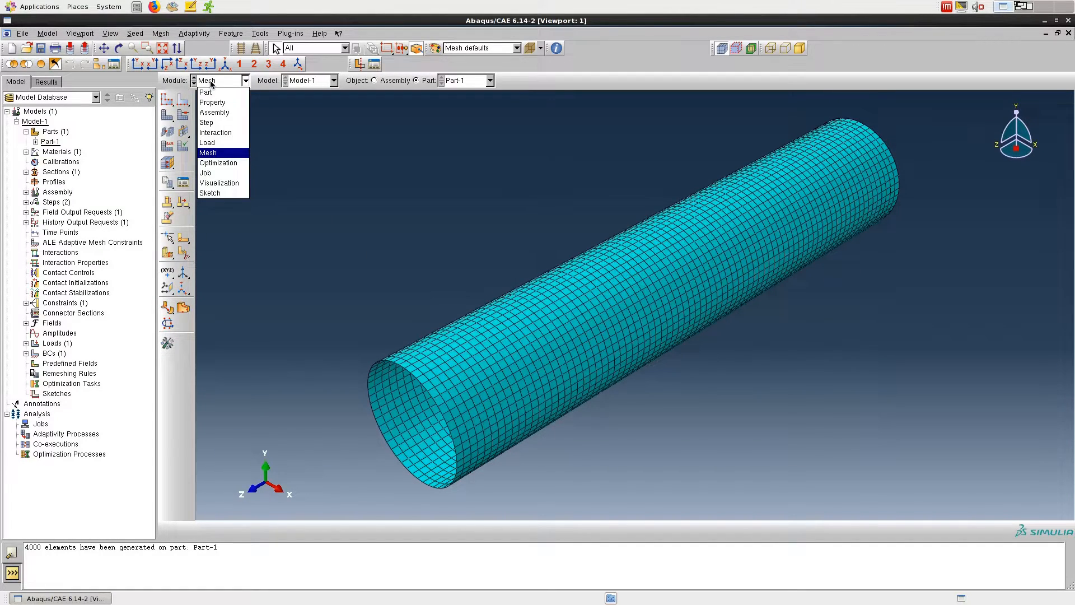
click(216, 173)
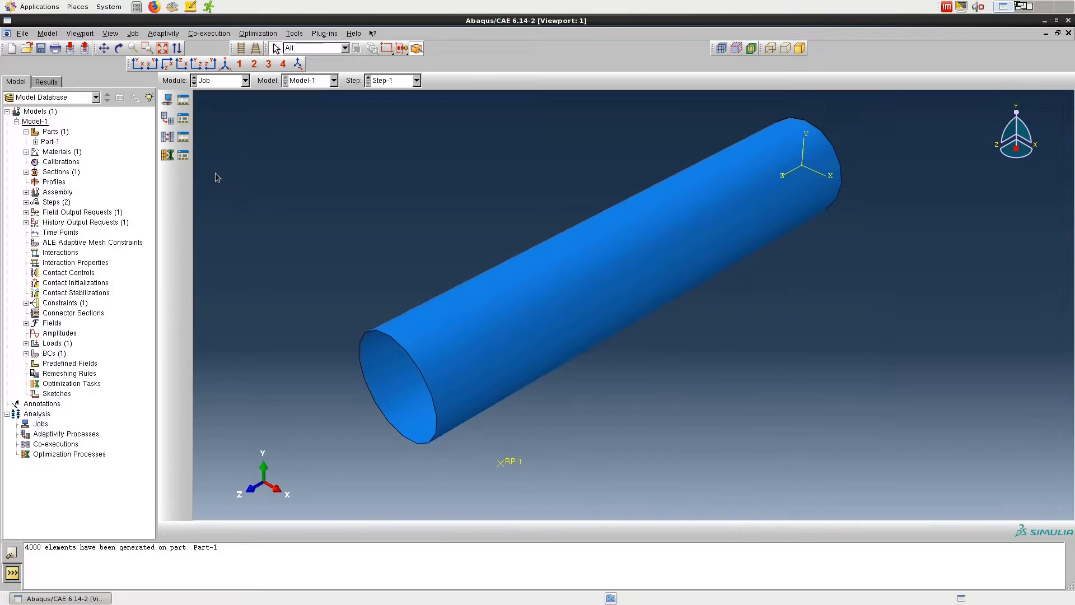
click(167, 100)
click(377, 213)
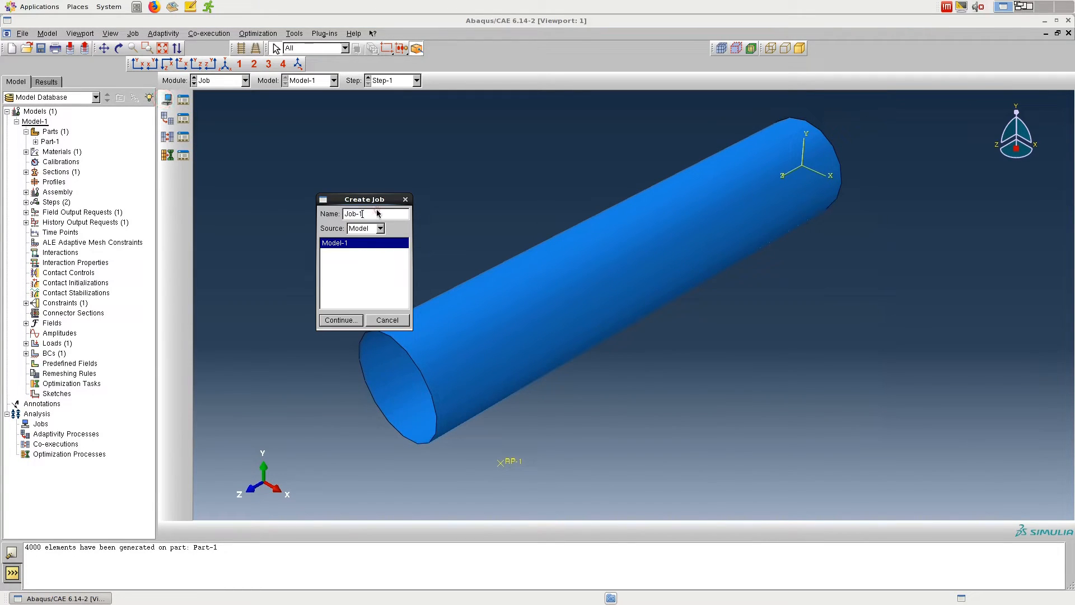
key(BackSpace)
key(BackSpace)
text(-Coupling)
key(Return)
click(84, 337)
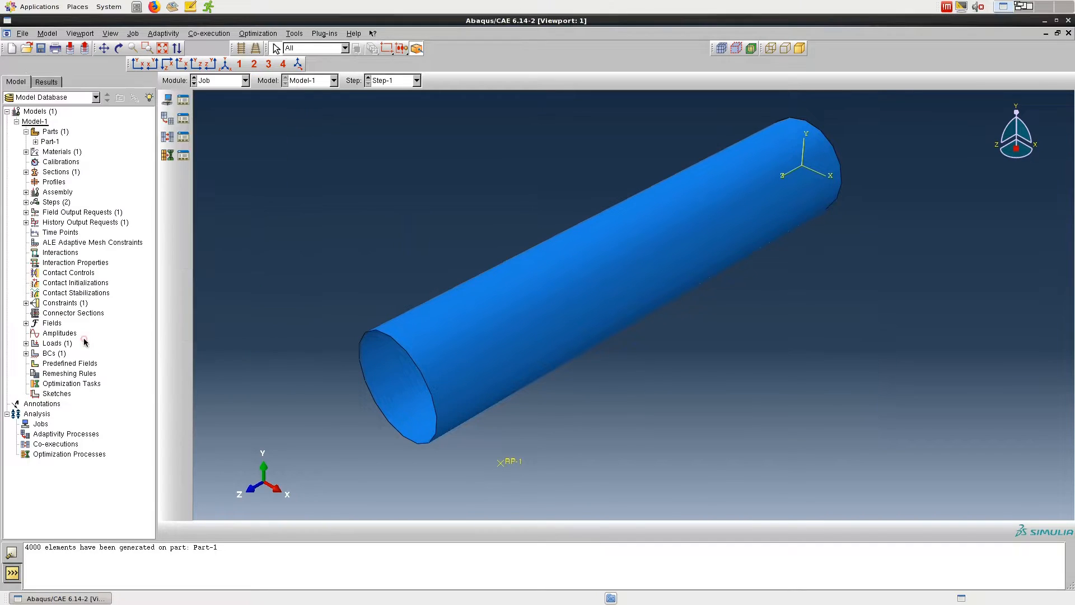
Submit Job-Coupling for analysis and close the job manager.
click(187, 102)
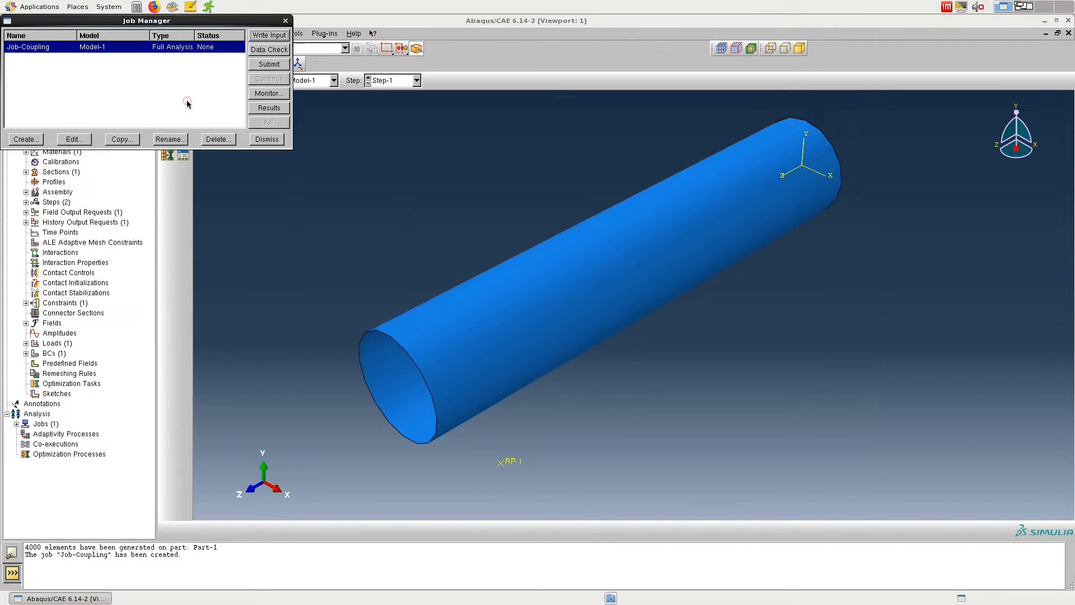
click(269, 63)
click(438, 171)
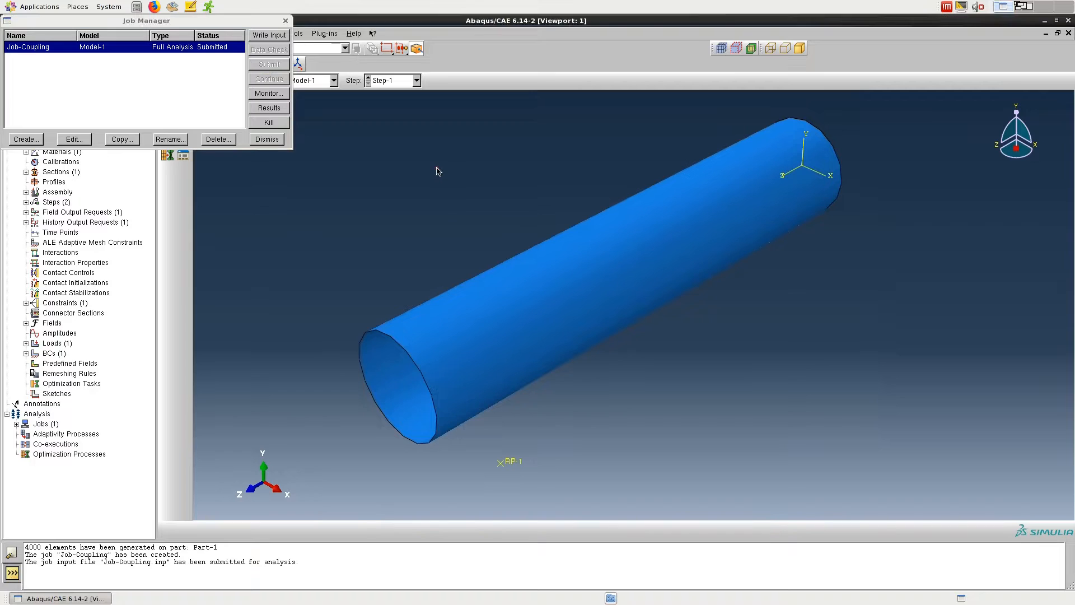
drag(256, 26, 382, 125)
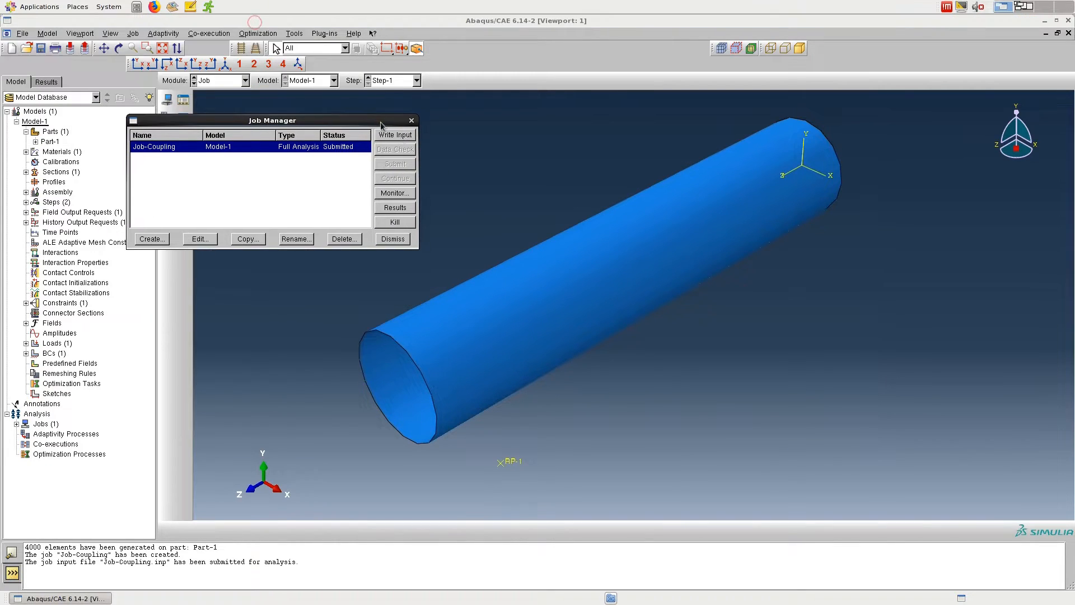
click(412, 120)
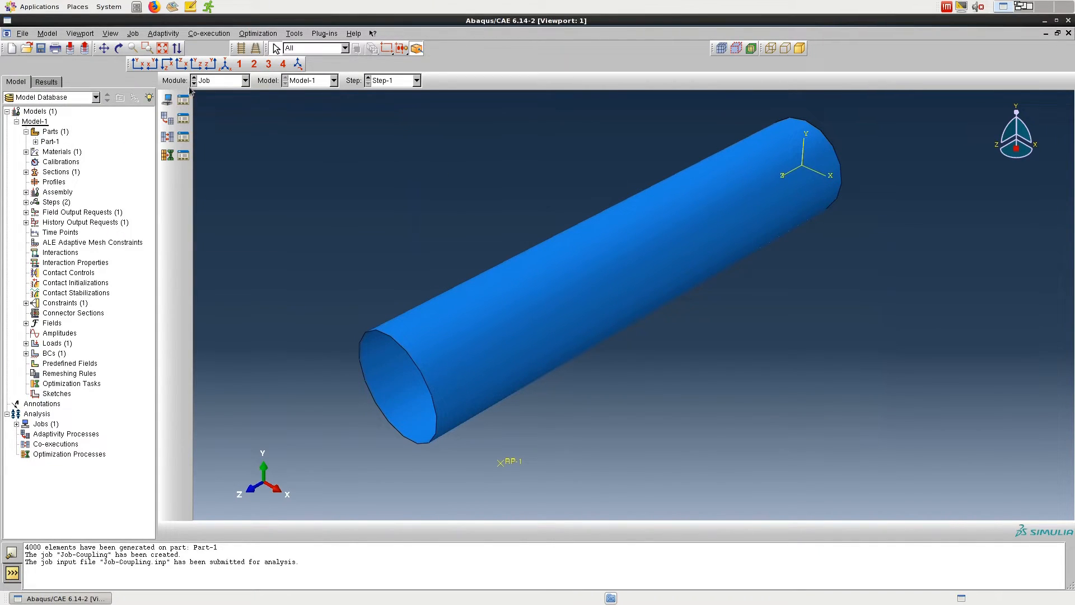
Suppress the coupling constraint between the reference point and the tube's near end edge.
click(211, 80)
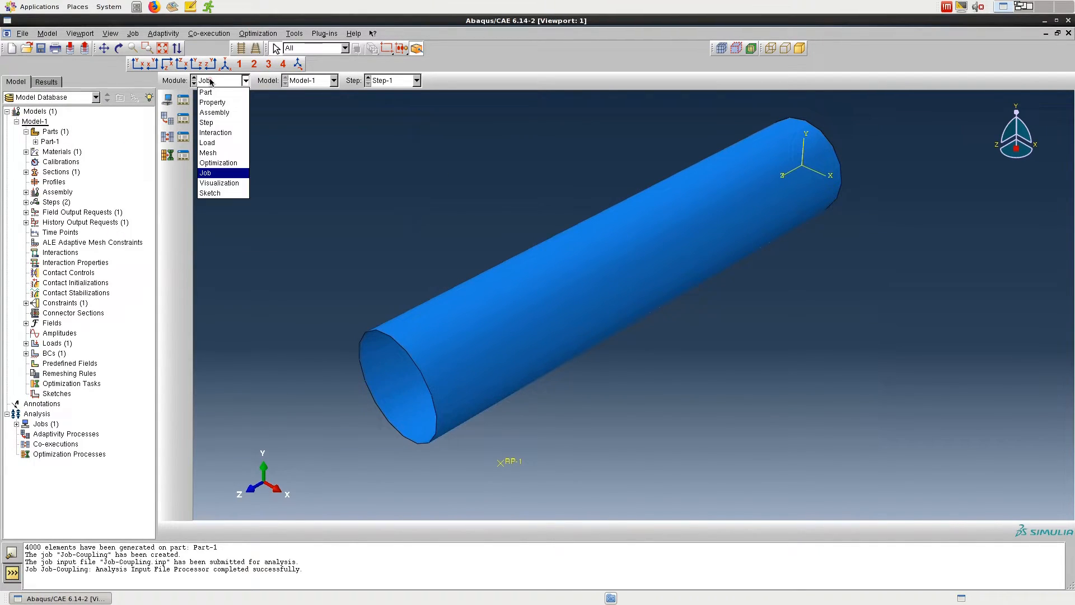
click(217, 132)
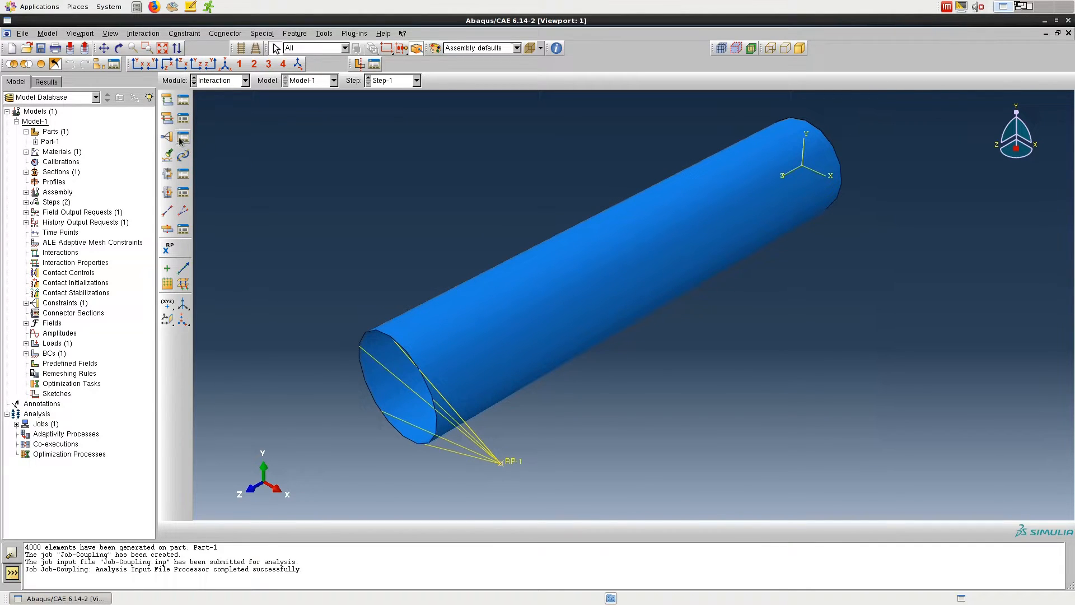
click(182, 137)
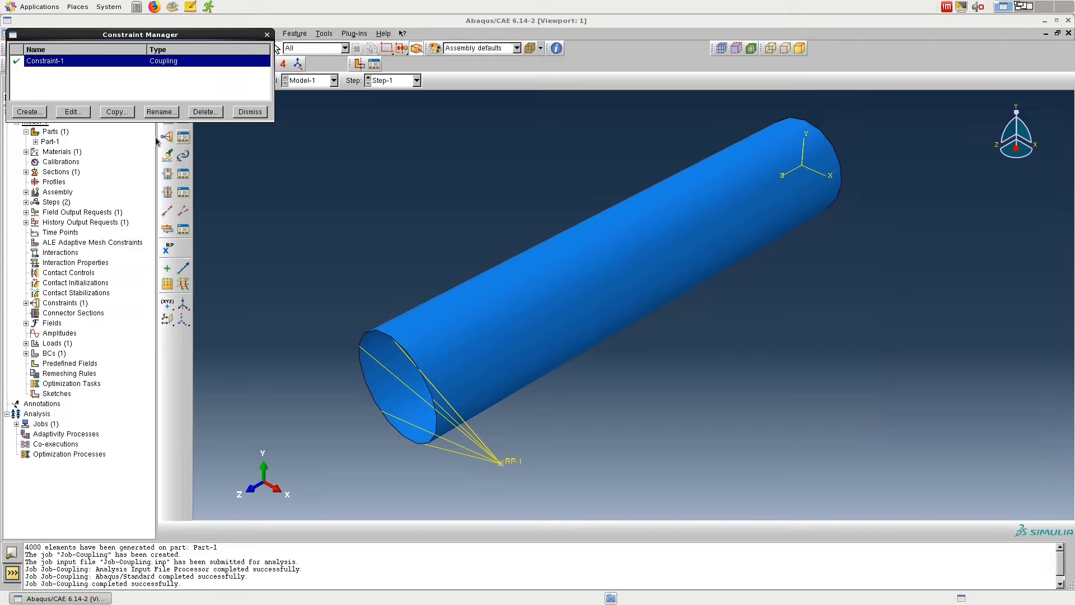
click(16, 60)
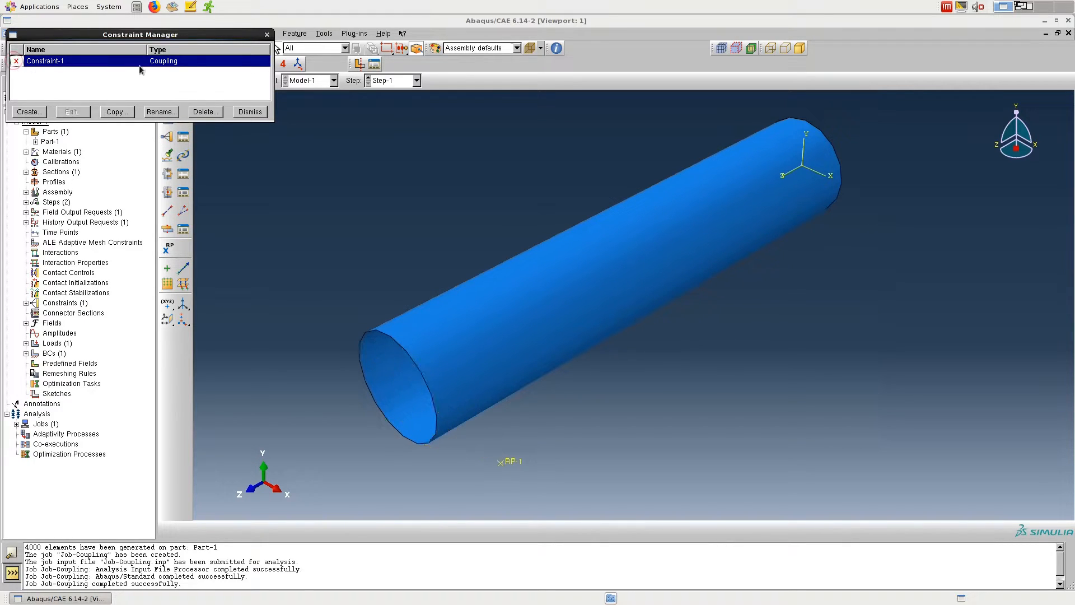
click(267, 35)
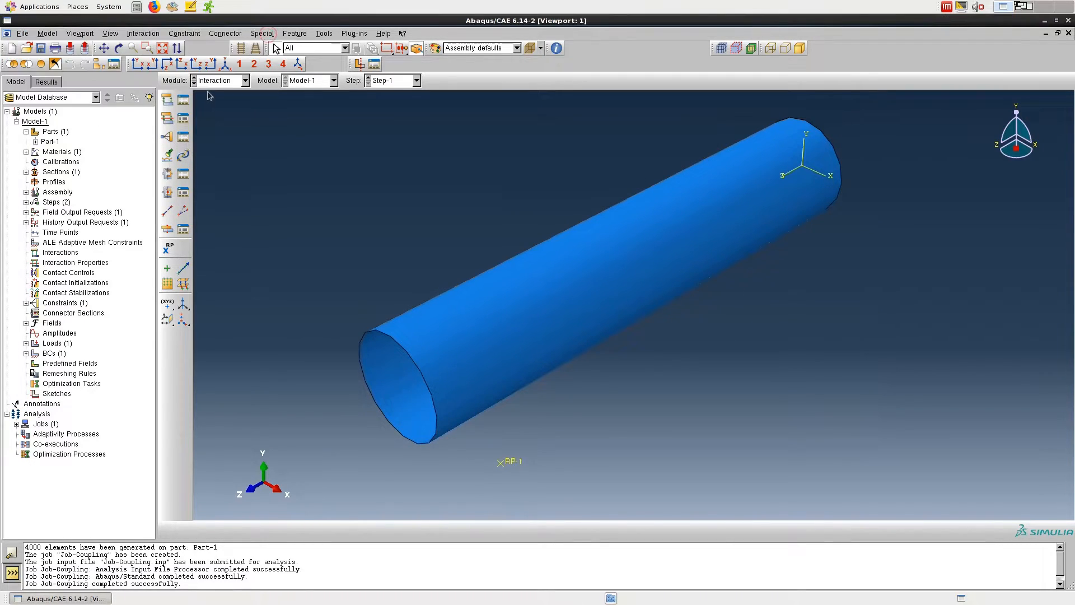
Suppress the concentrated force load on the reference point.
click(193, 83)
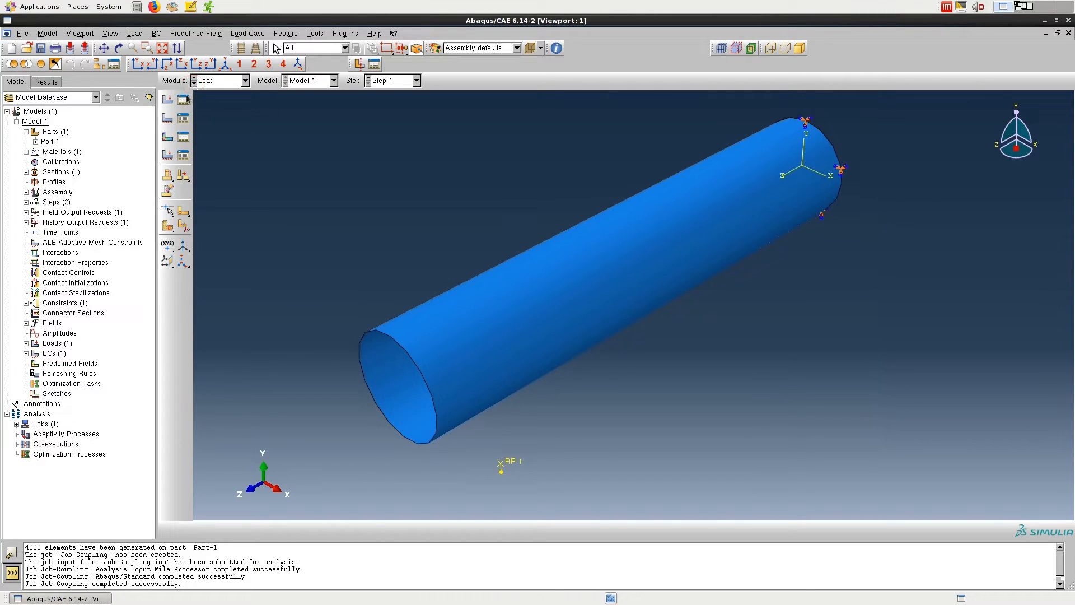
click(182, 104)
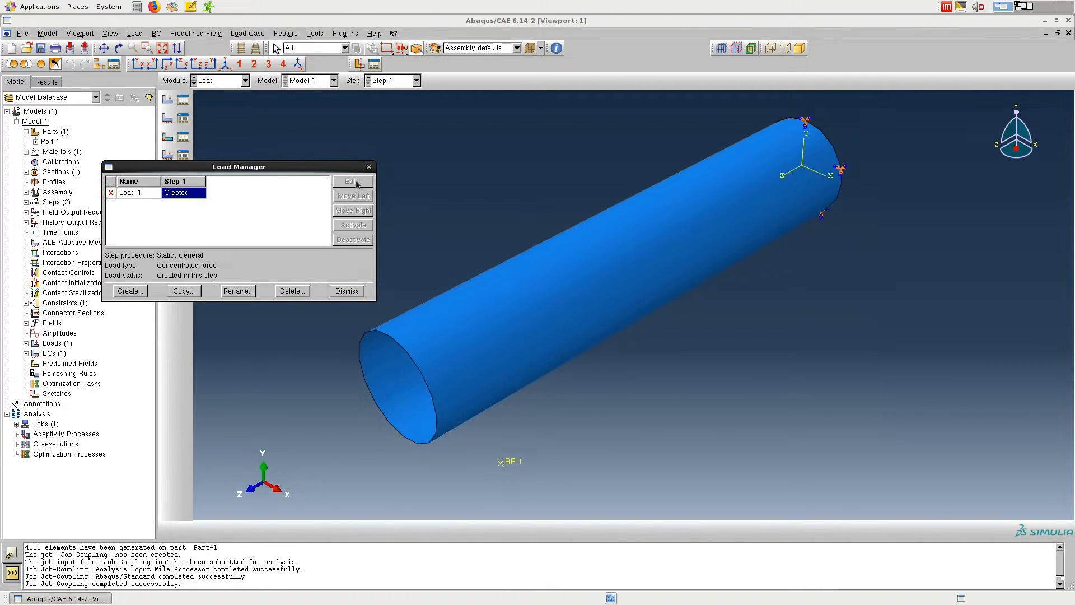
Start a node-type set named NodeSet on the assembly and close the load manager.
click(315, 34)
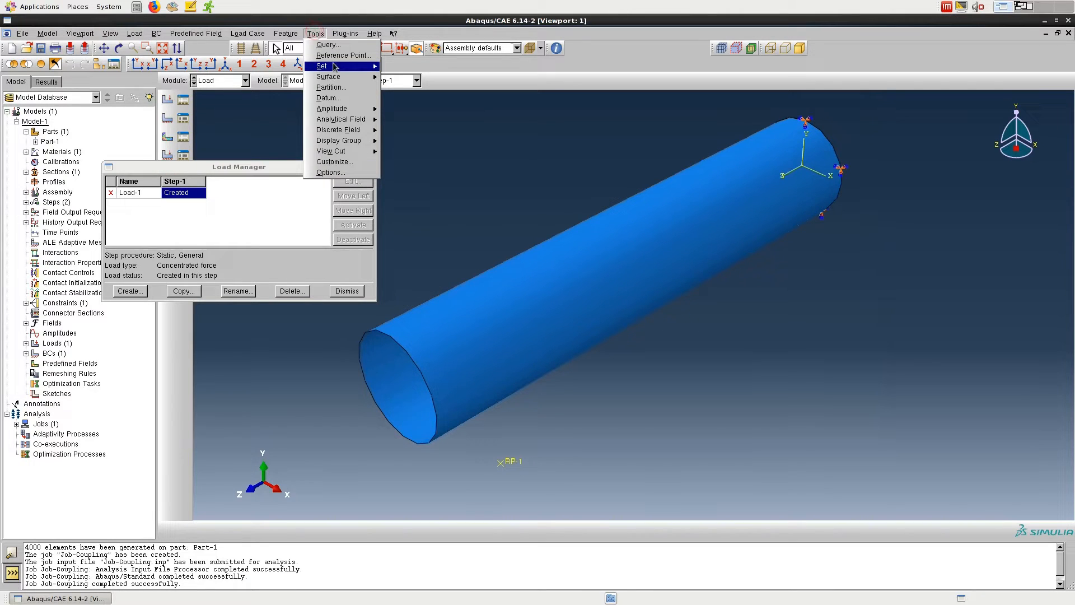
mouse_move(330, 66)
click(407, 69)
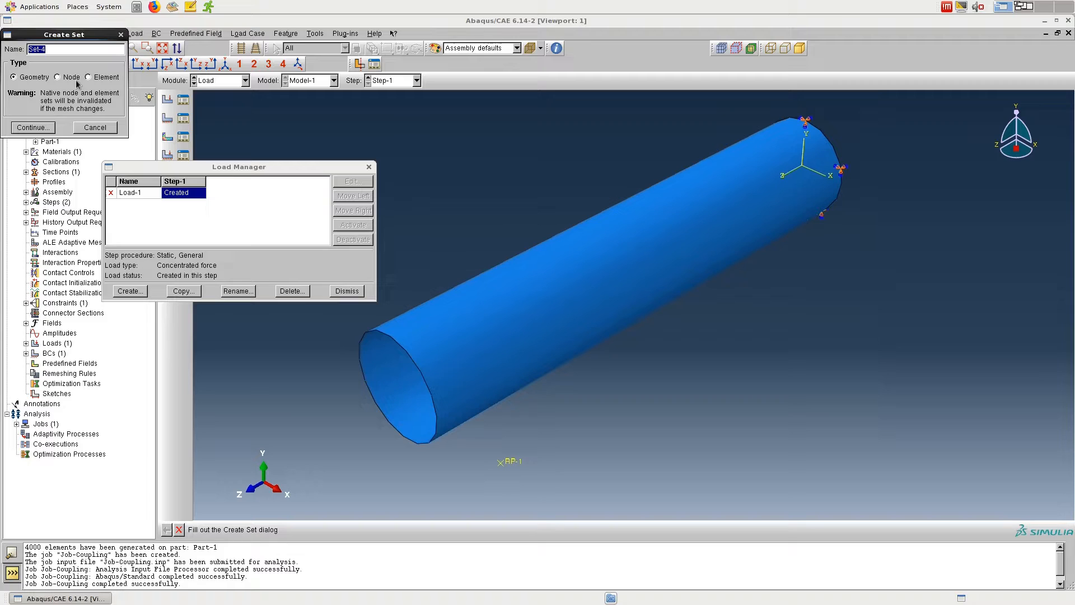
key(BackSpace)
text(NodeS)
click(31, 128)
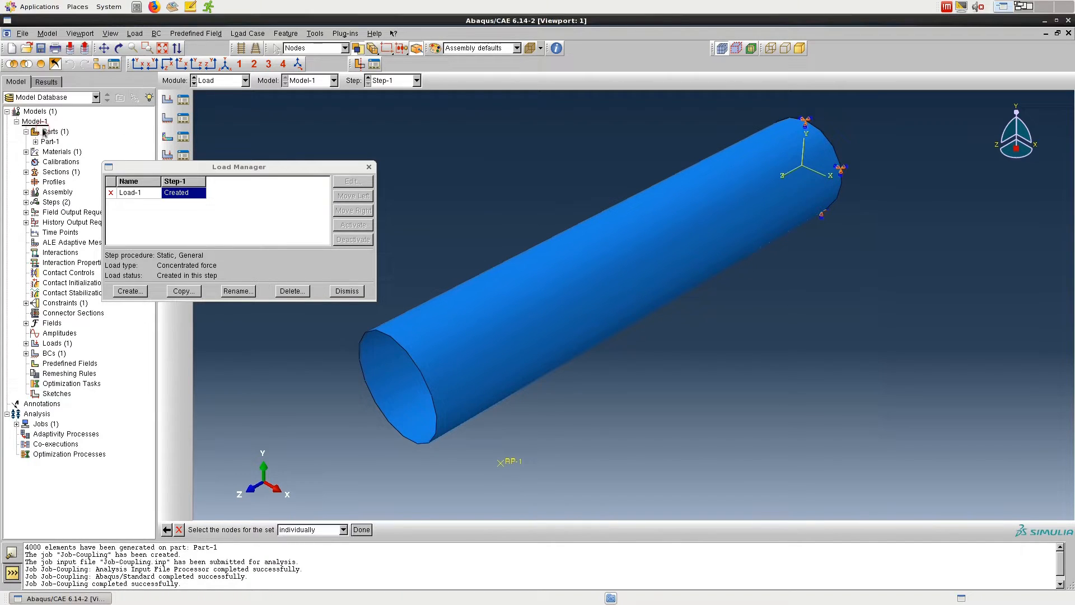
drag(342, 168, 300, 324)
click(326, 323)
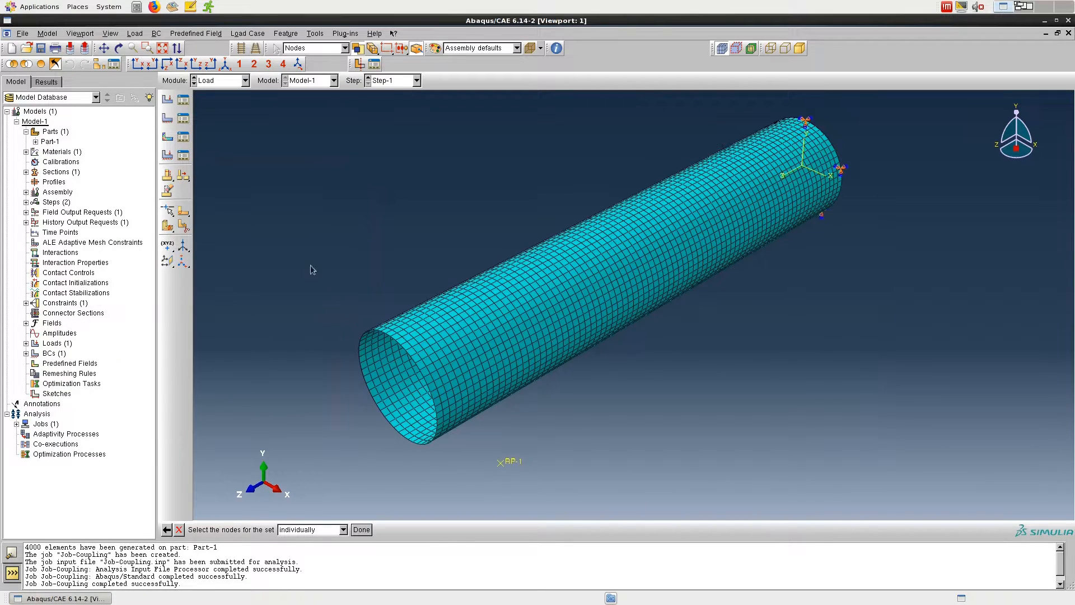
Assign the first three rings of nodes at the tube's near end to NodeSet and check its node count.
click(210, 64)
click(147, 48)
drag(220, 193, 286, 423)
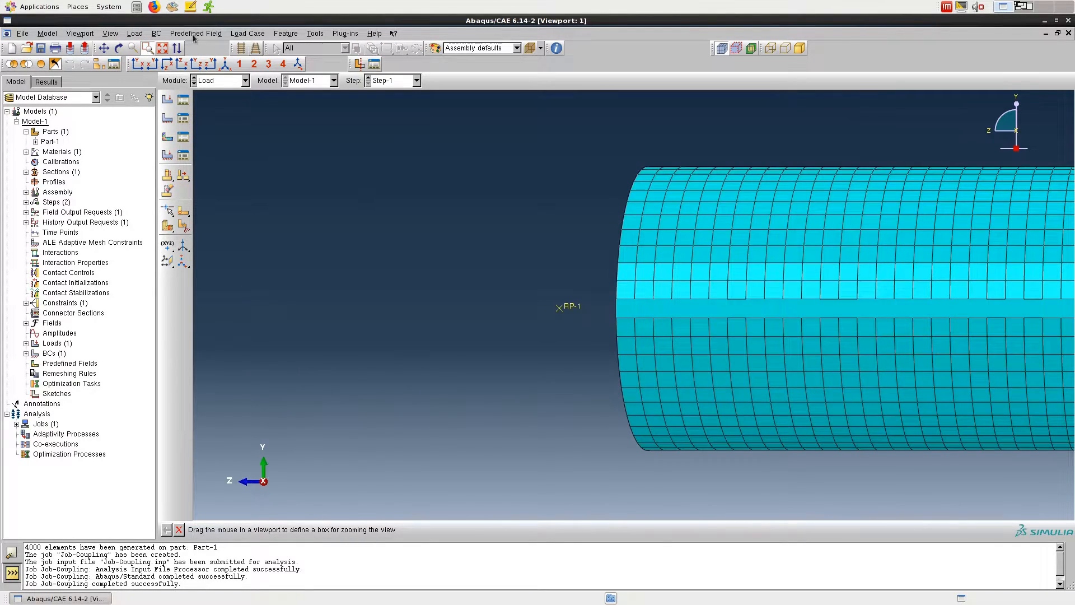
click(119, 48)
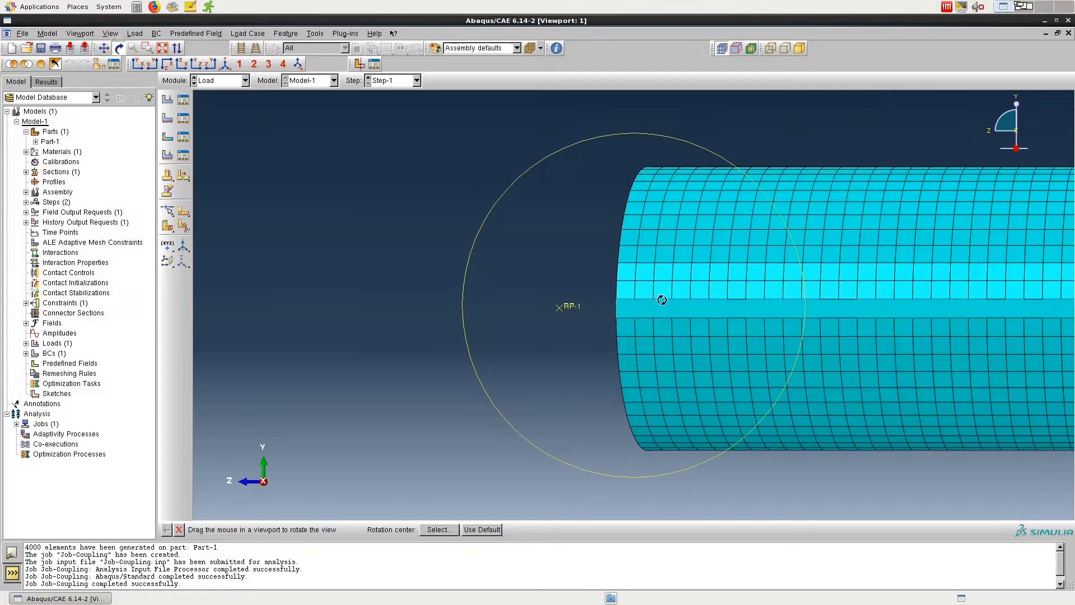
drag(676, 298, 701, 301)
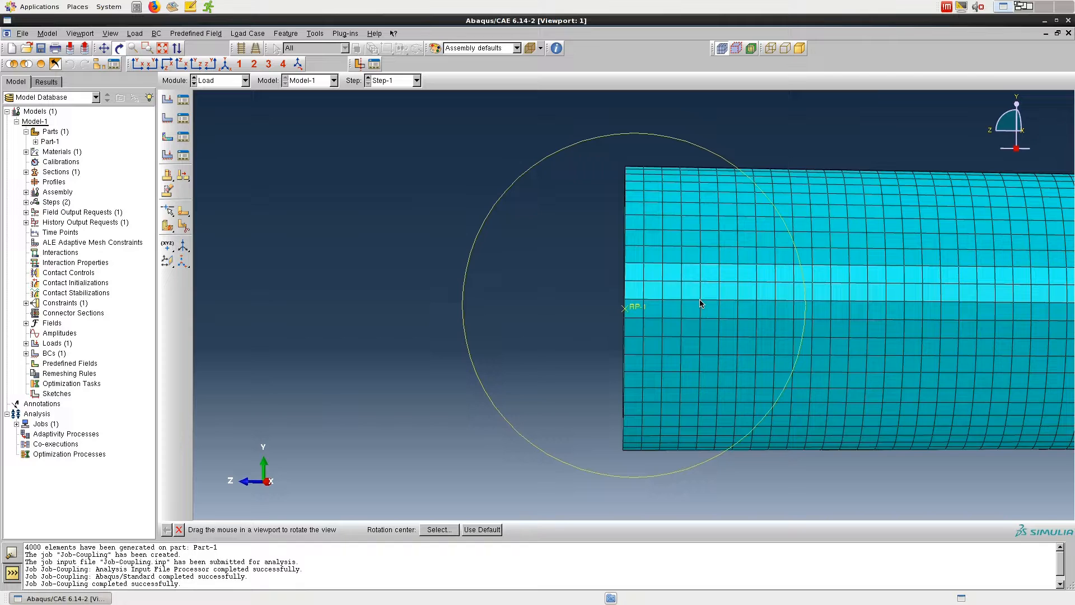
middle_click(210, 175)
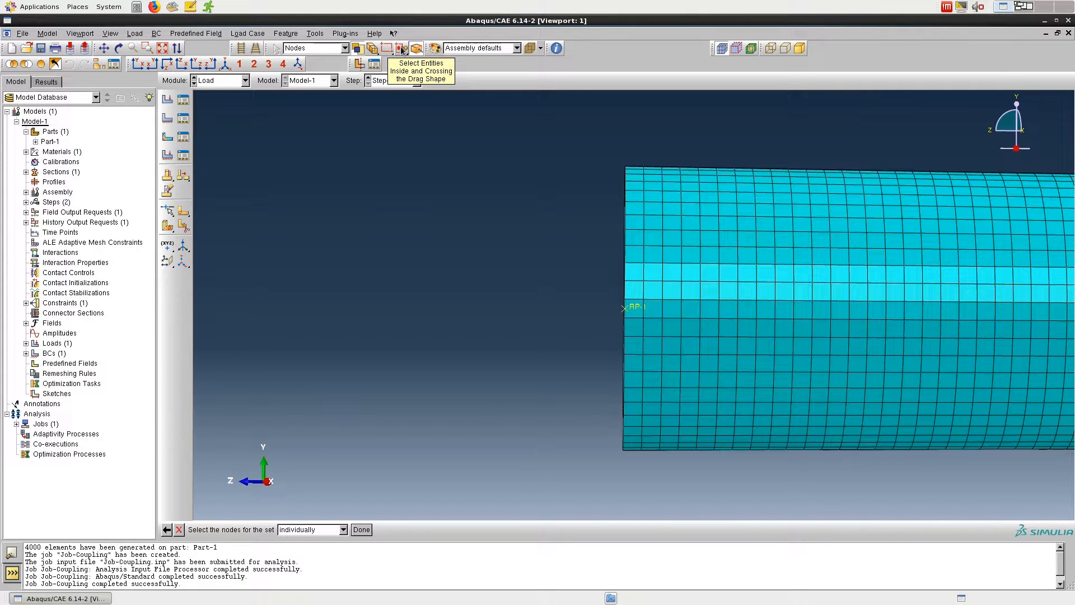
drag(402, 50, 414, 52)
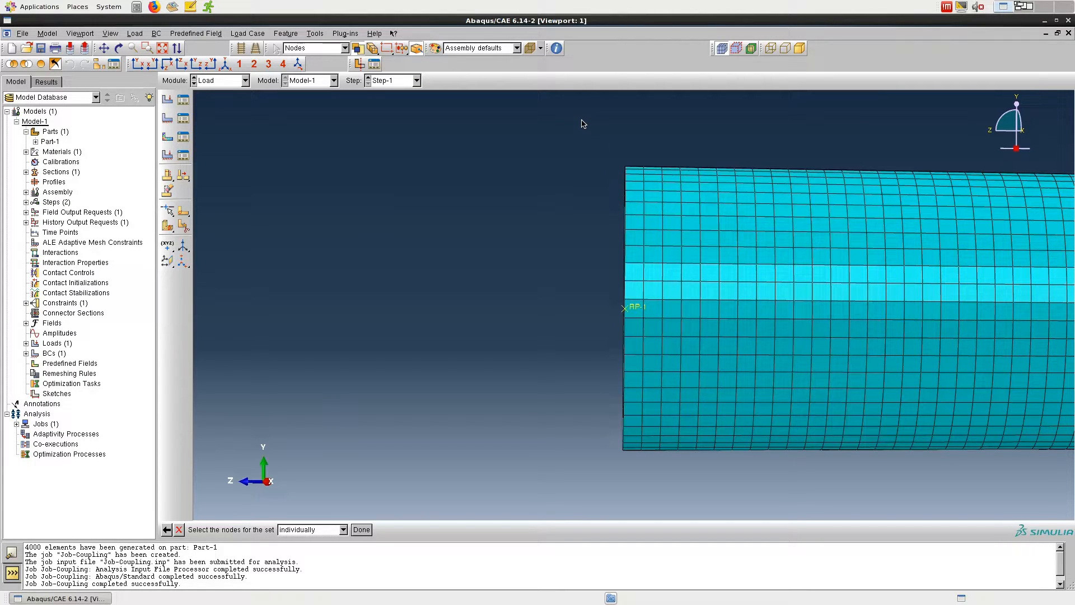
drag(582, 122, 671, 513)
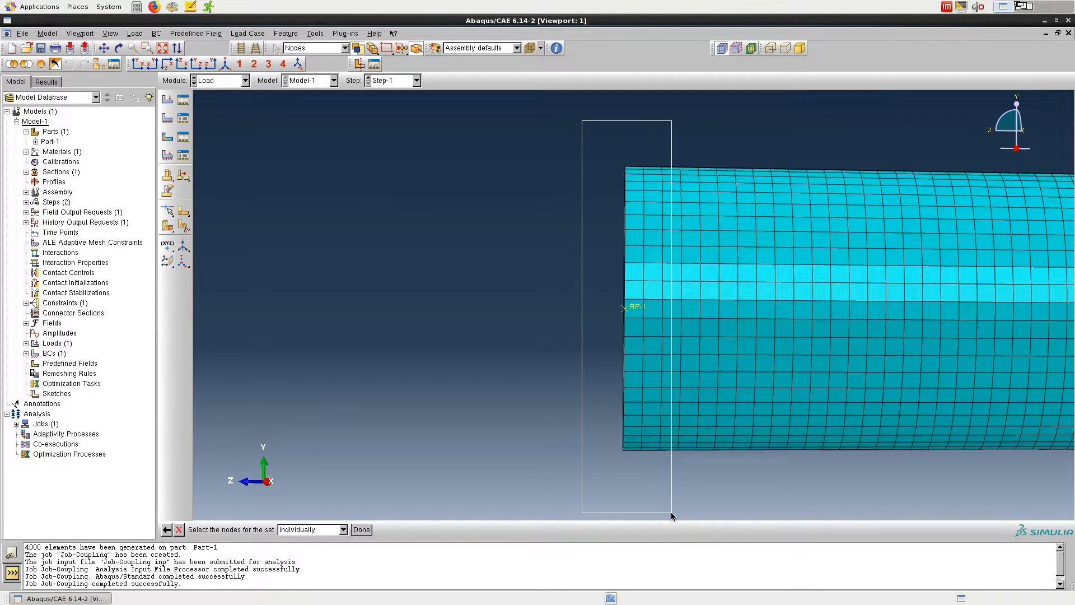
drag(670, 512, 670, 512)
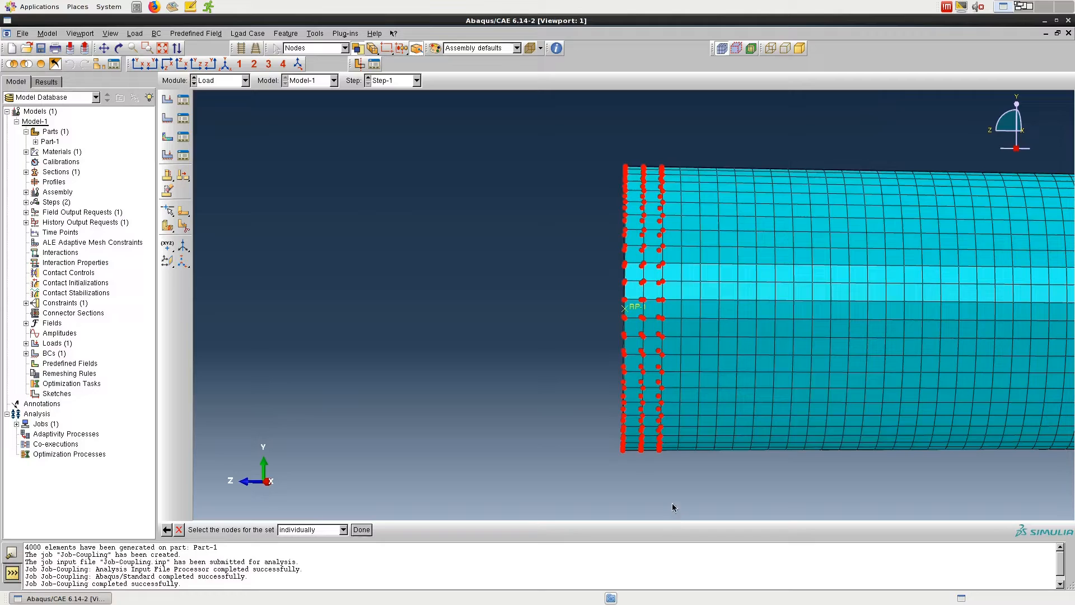
click(224, 61)
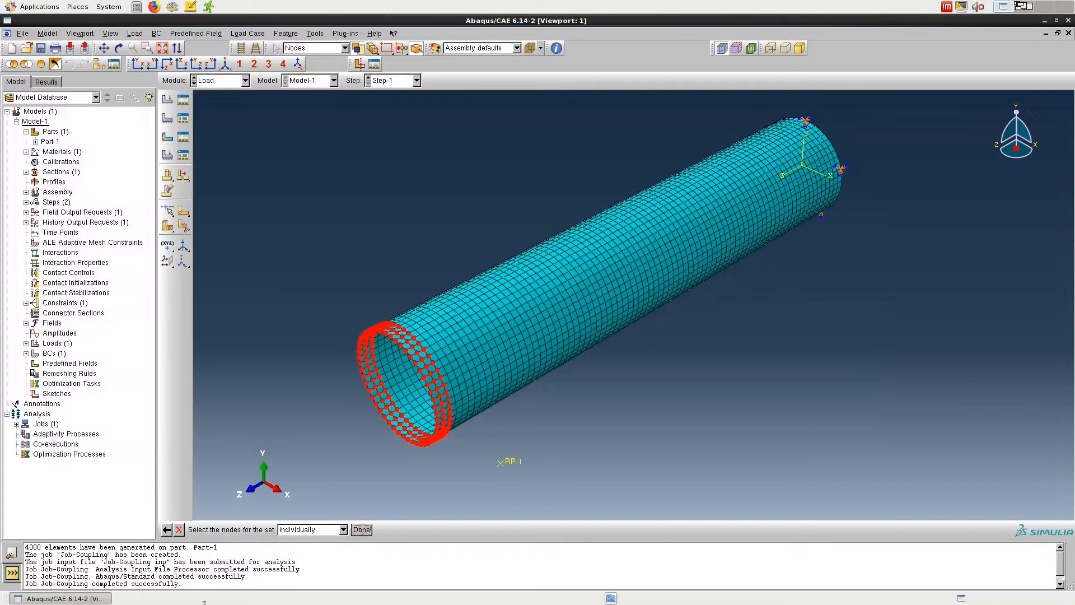
click(361, 529)
drag(209, 584, 164, 586)
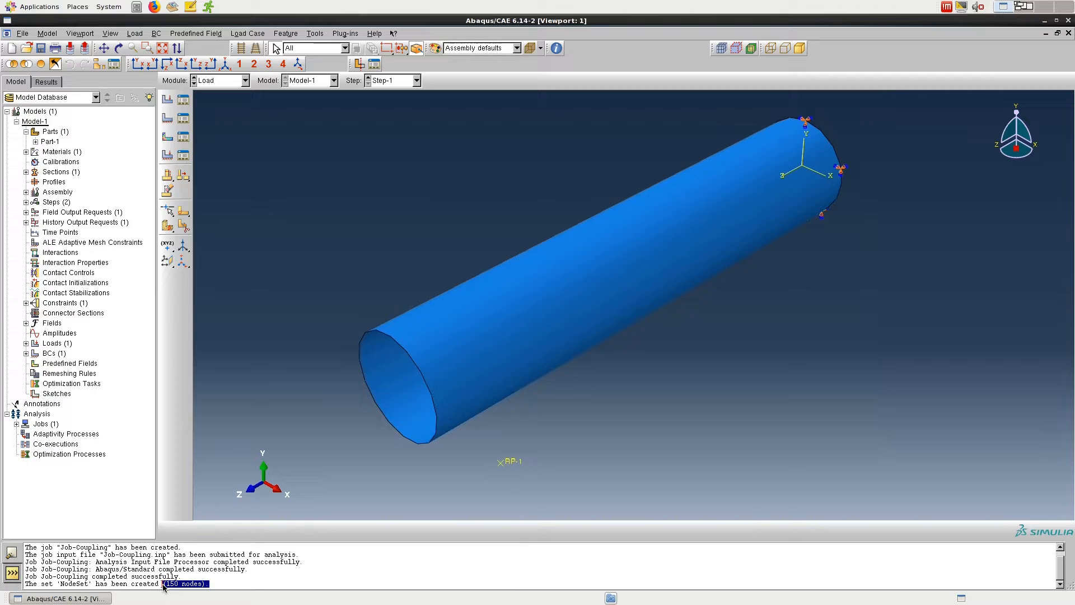
Create a concentrated force load in Step-1 on NodeSet with CF2 of about -0.06667 per node.
click(167, 100)
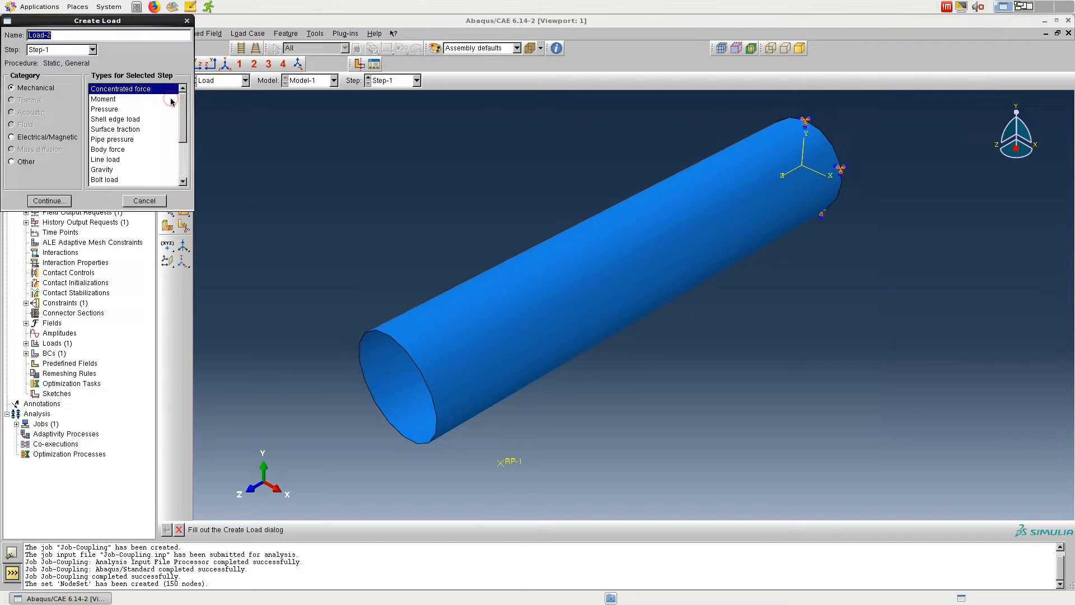
click(49, 200)
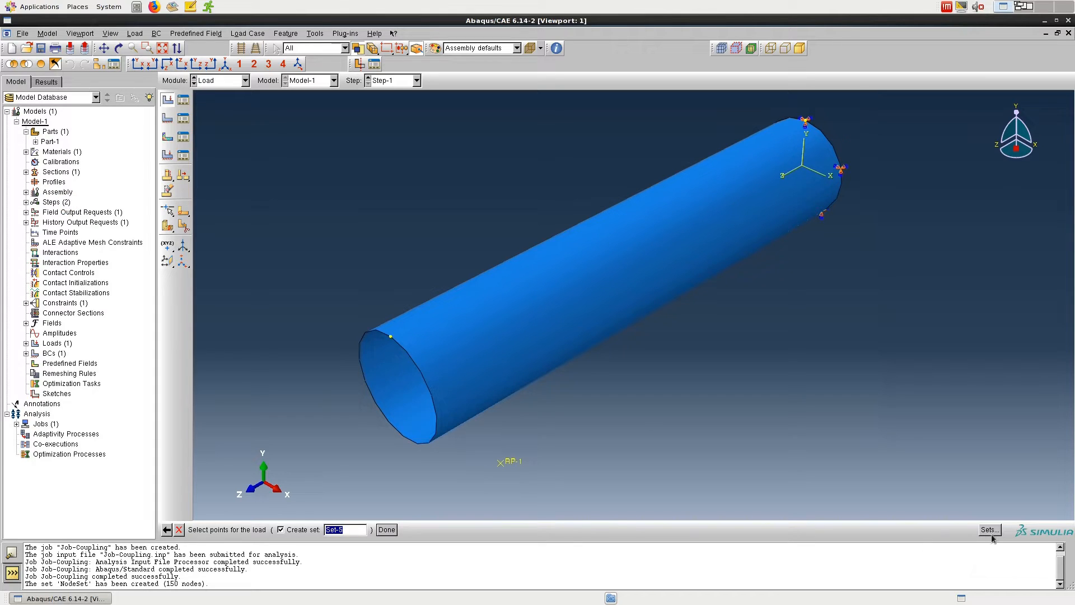
click(988, 530)
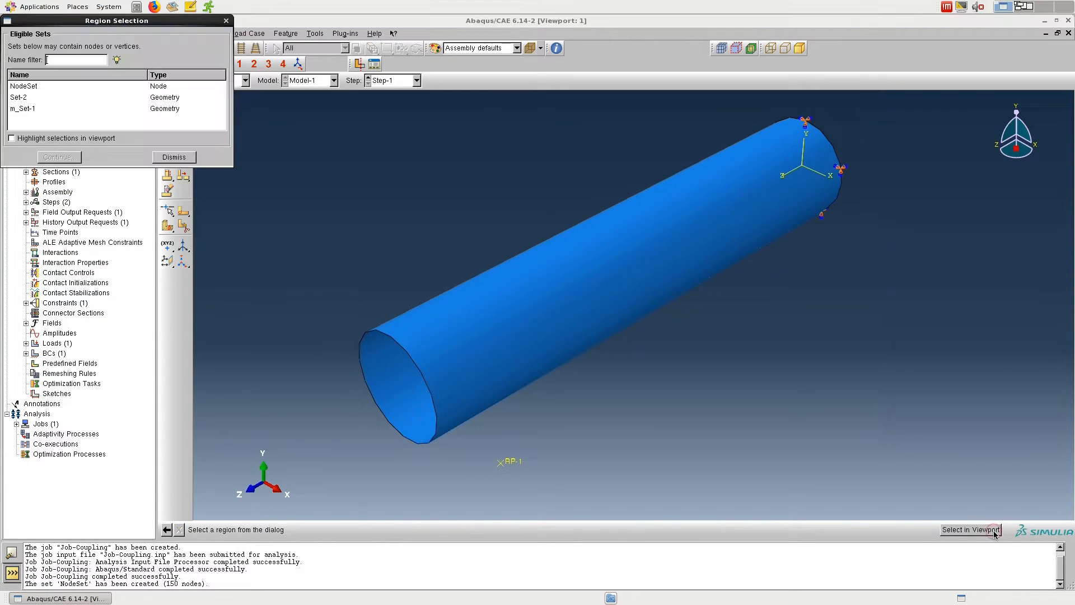
click(24, 87)
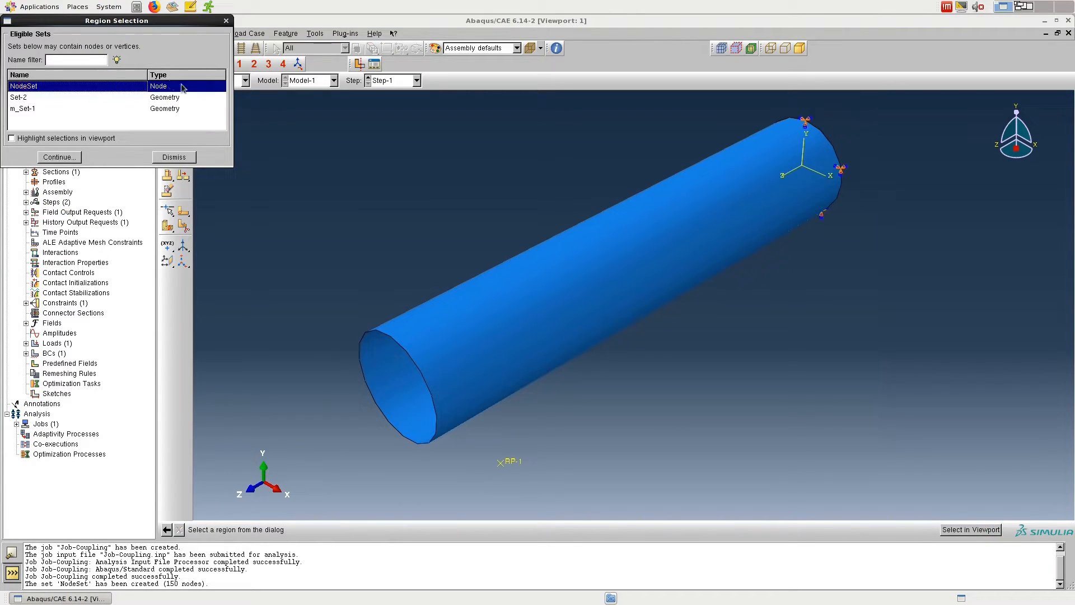
click(65, 157)
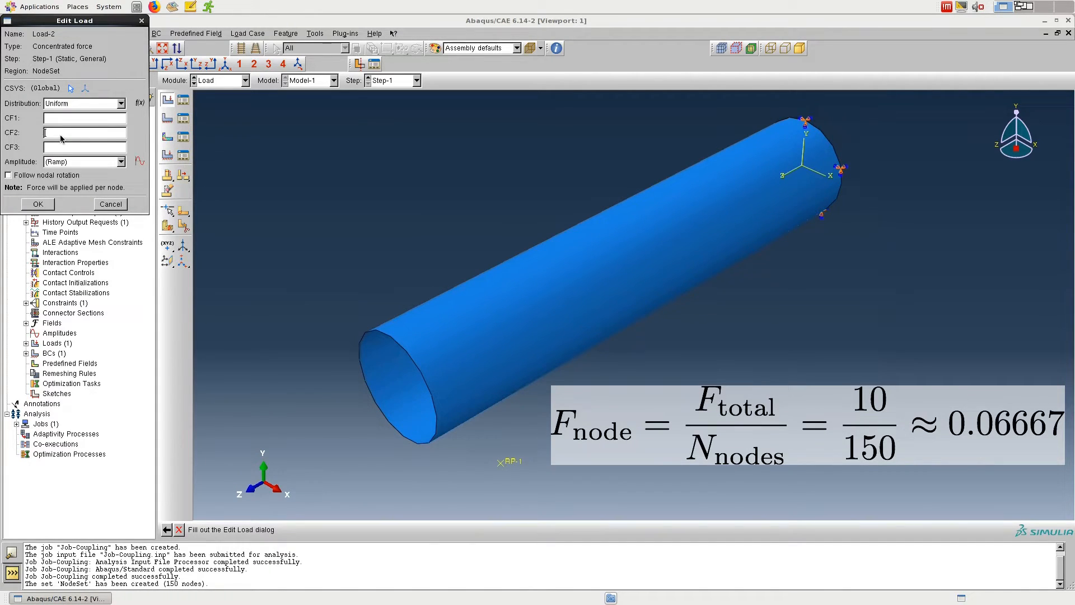
text(-)
click(38, 203)
Create a moment load in Step-1 on NodeSet with CM3 set to -0.01666667 per node.
click(167, 99)
click(140, 99)
click(50, 201)
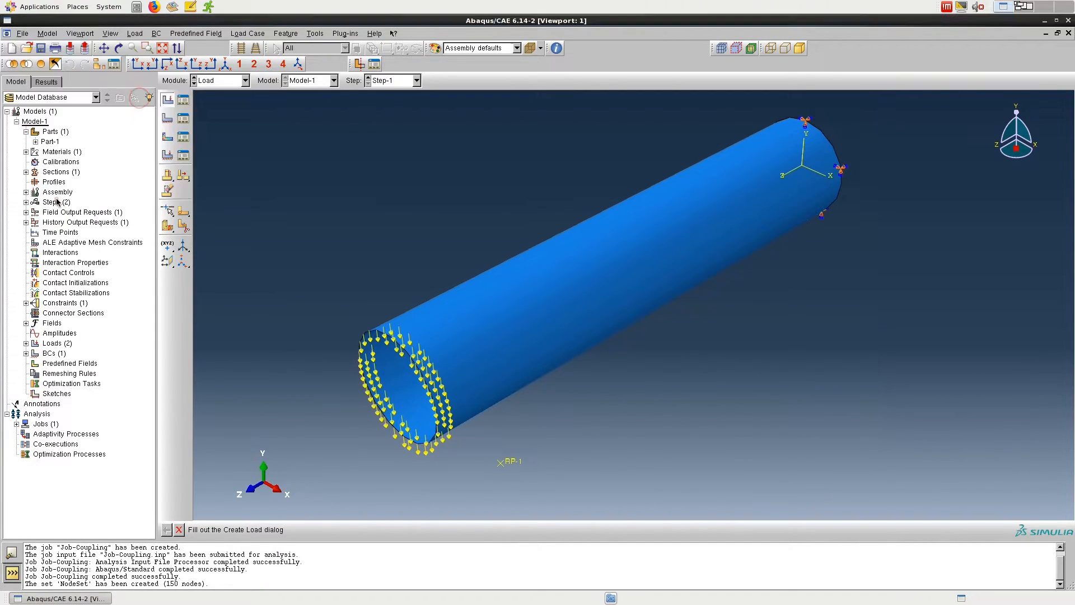
click(42, 86)
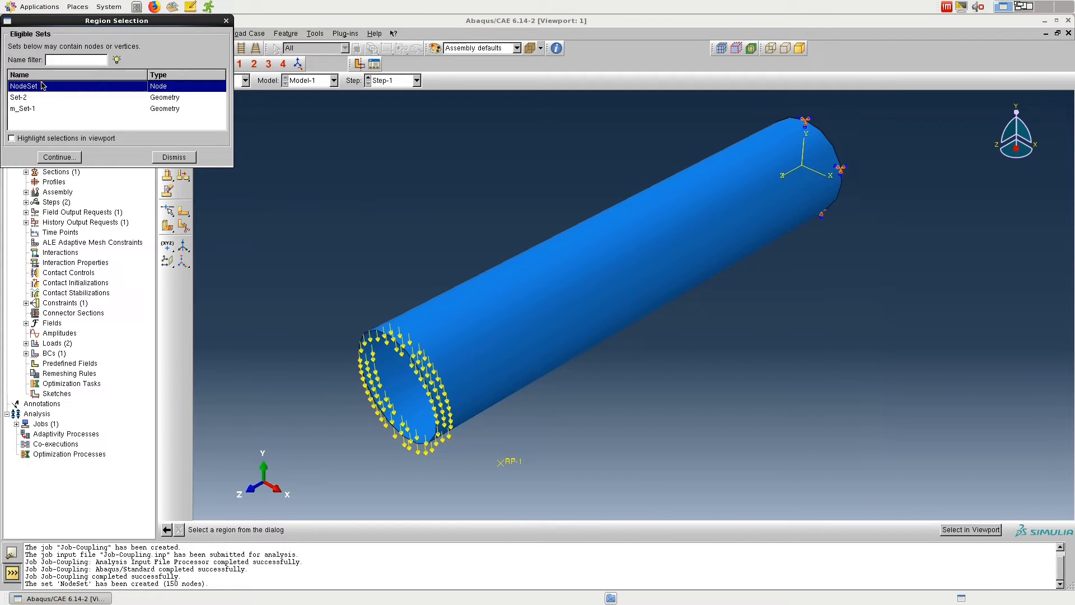
click(59, 157)
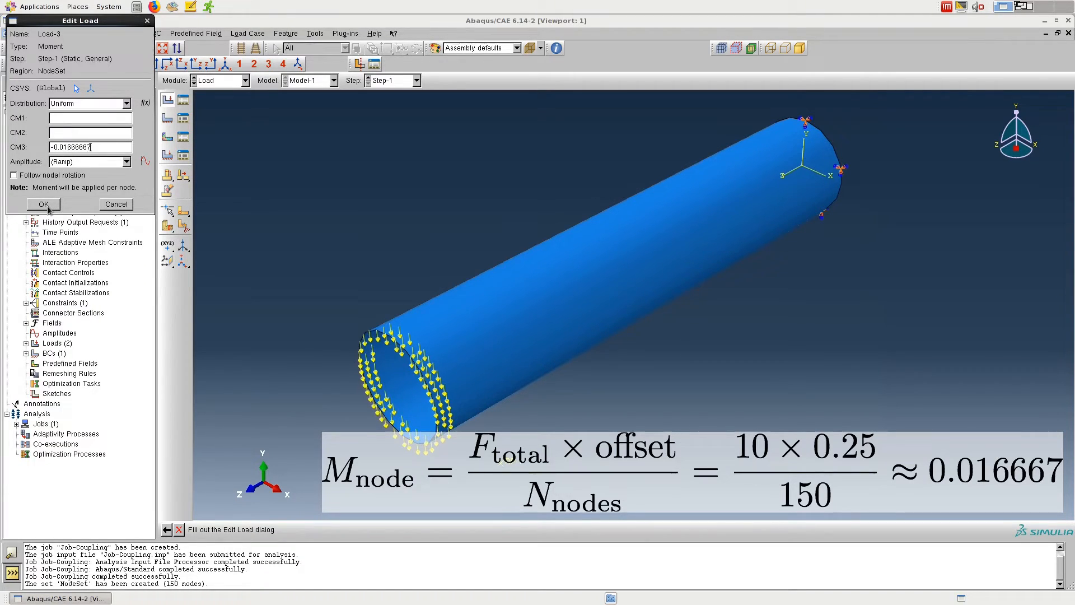
click(43, 204)
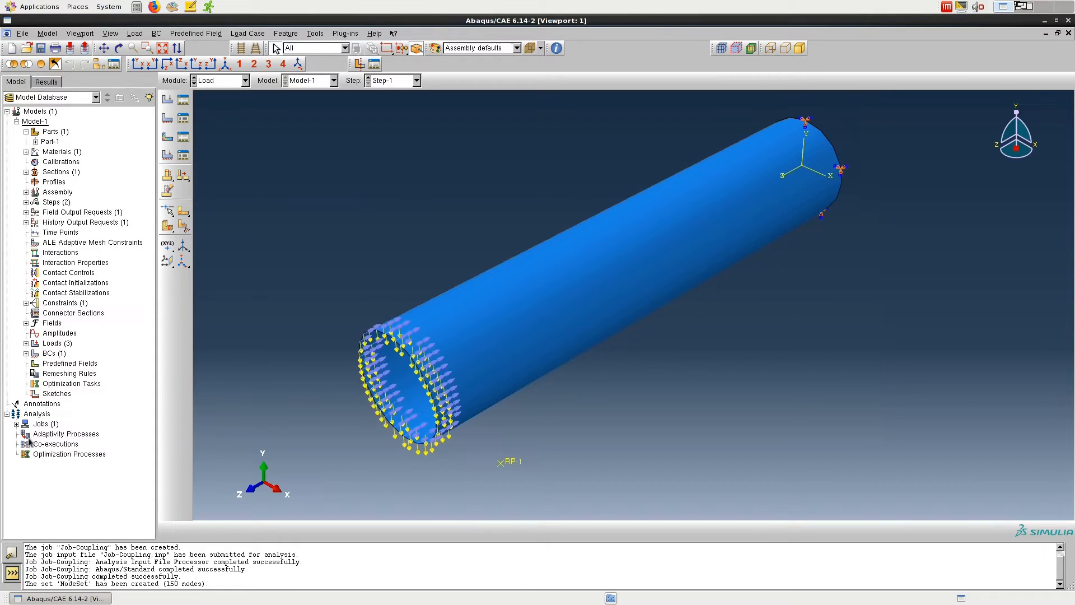
Create a full analysis job named Job-PointLoads for Model-1 with the default settings and submit it.
click(219, 81)
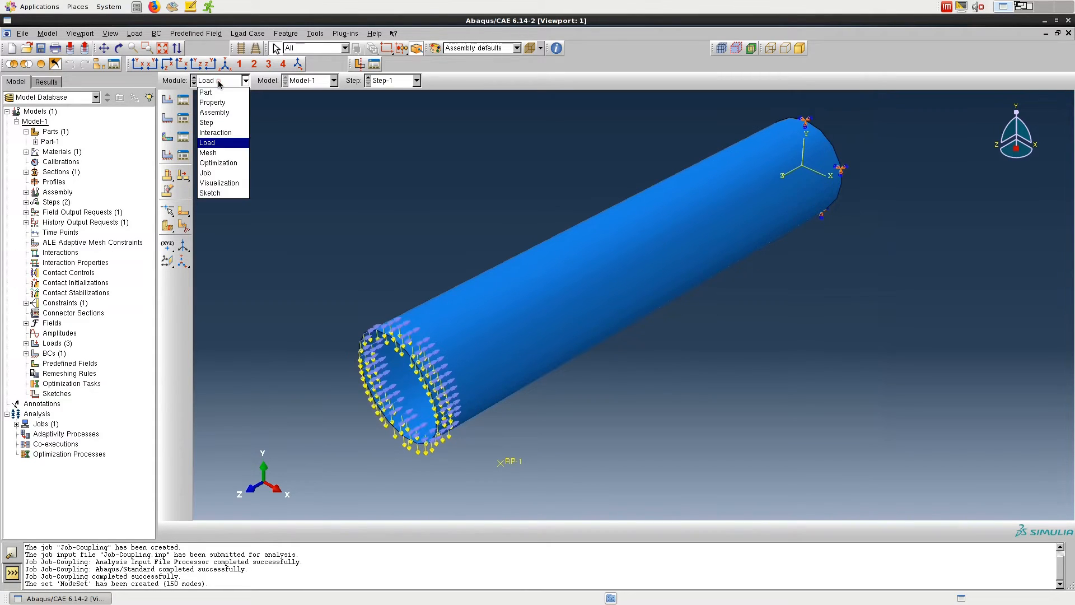
click(219, 173)
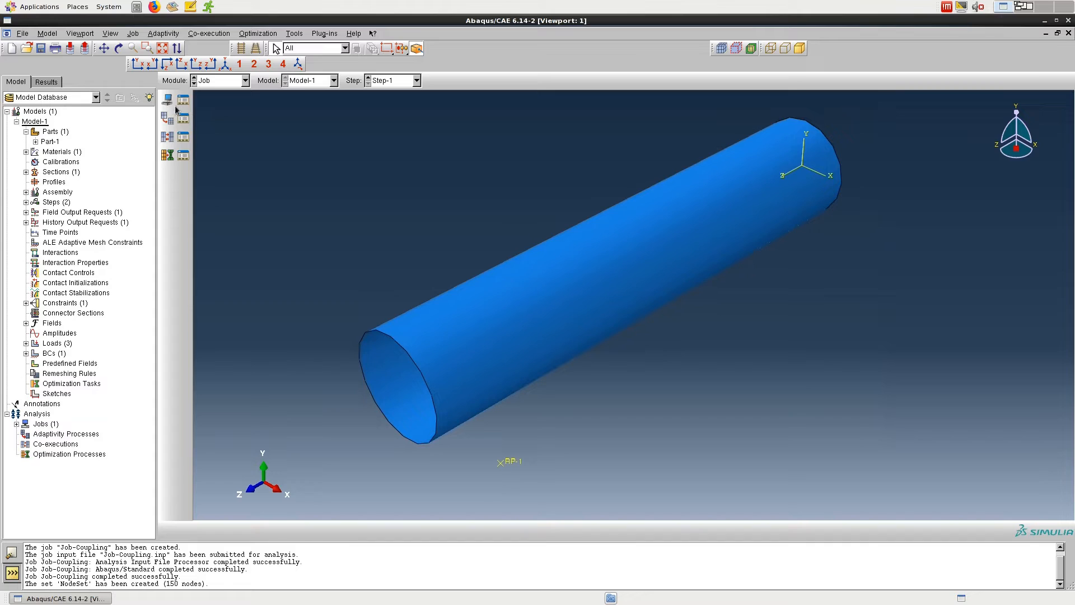
click(170, 103)
click(402, 215)
key(BackSpace)
text(PointLoads)
click(340, 320)
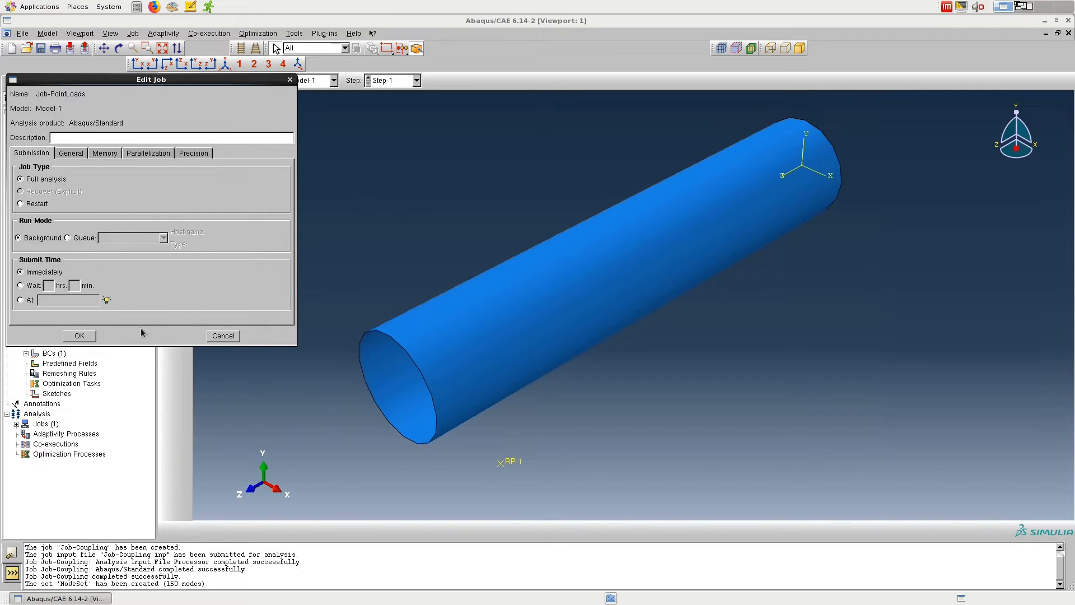
click(80, 336)
click(183, 100)
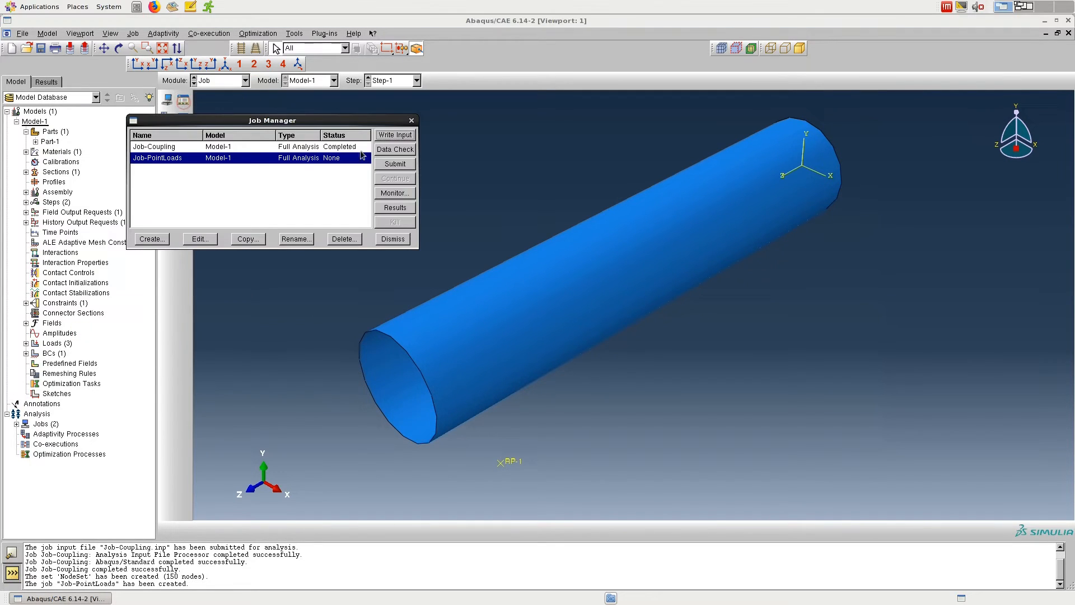
click(392, 164)
Open the Job-Coupling results and plot the Mises stress contours on the deformed tube.
click(354, 149)
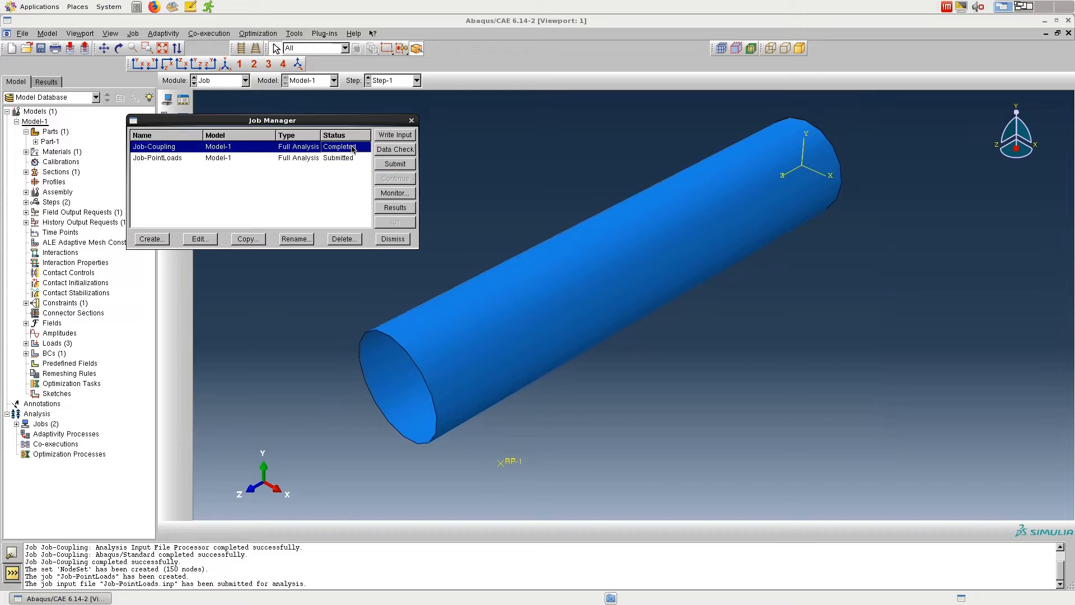
click(405, 207)
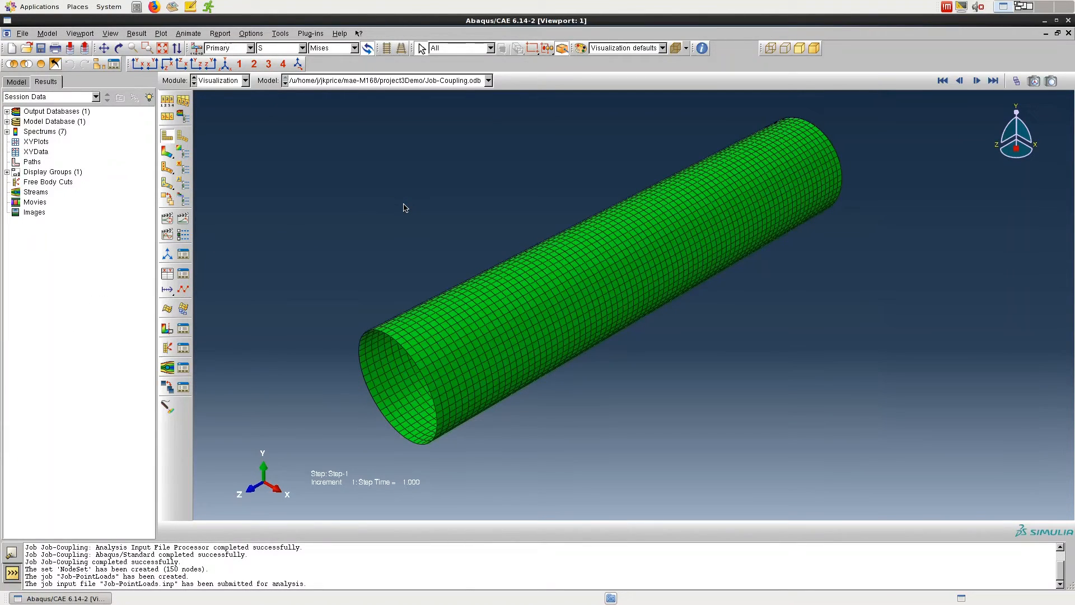
click(167, 156)
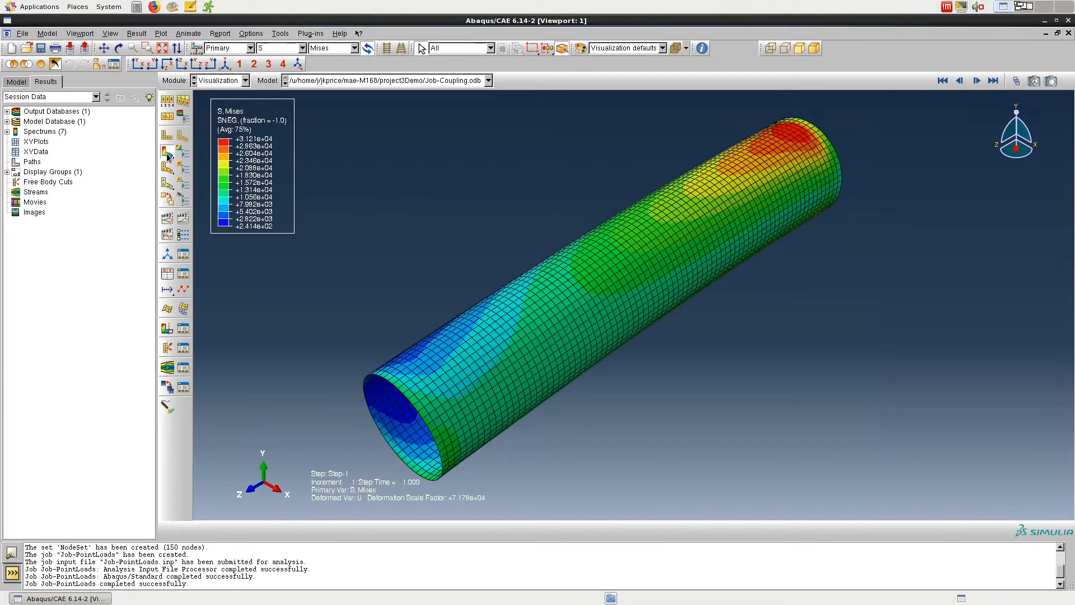
Open the results of the completed Job-PointLoads analysis from the model's job list.
click(16, 81)
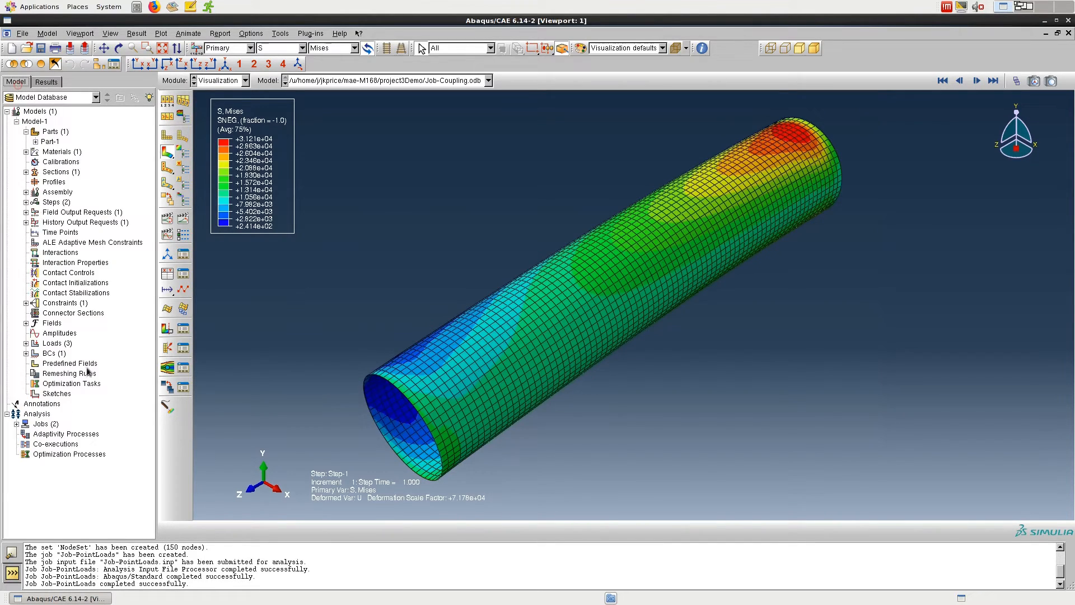
click(17, 424)
right_click(51, 444)
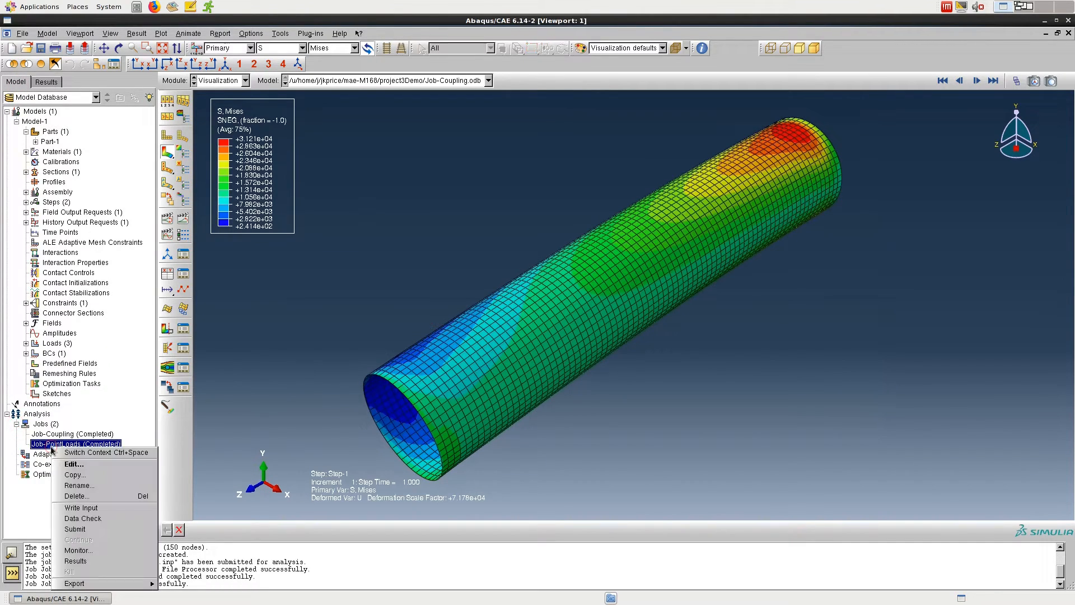
click(92, 561)
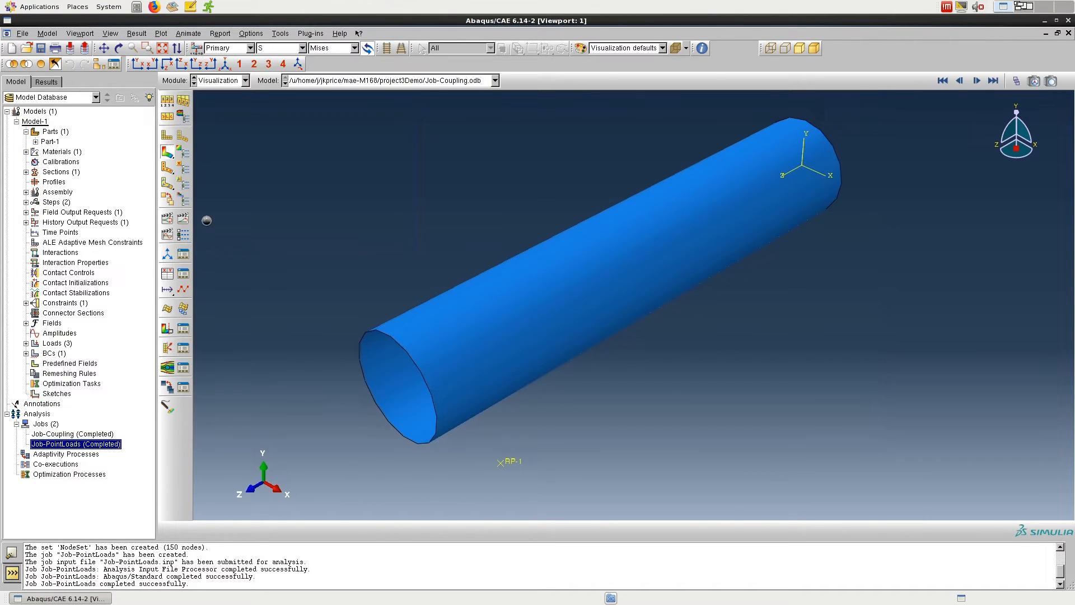
Create a second viewport and tile the two viewports side by side.
click(80, 33)
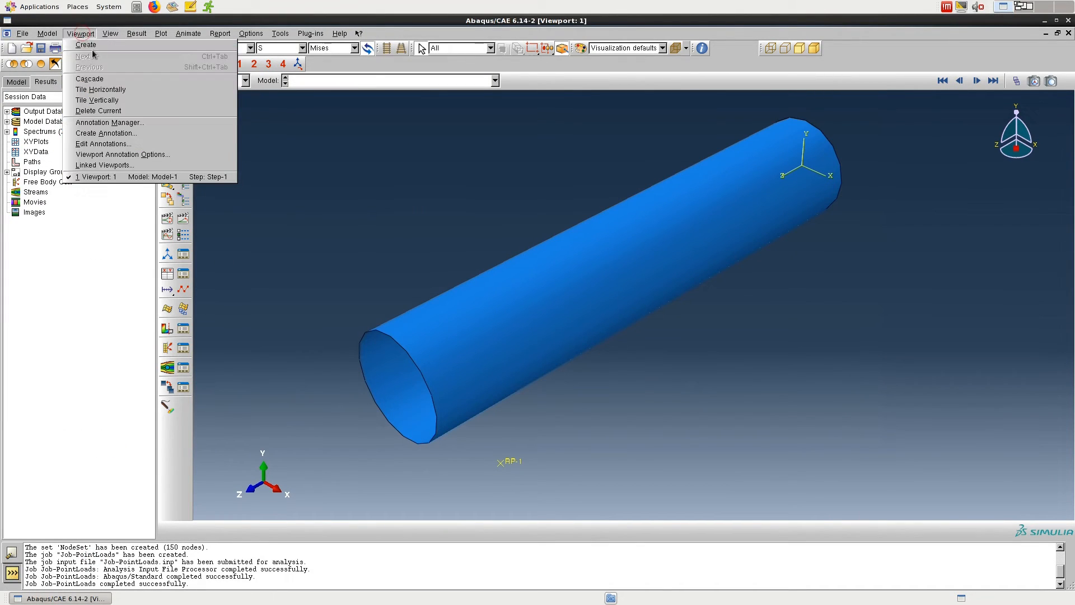
click(96, 44)
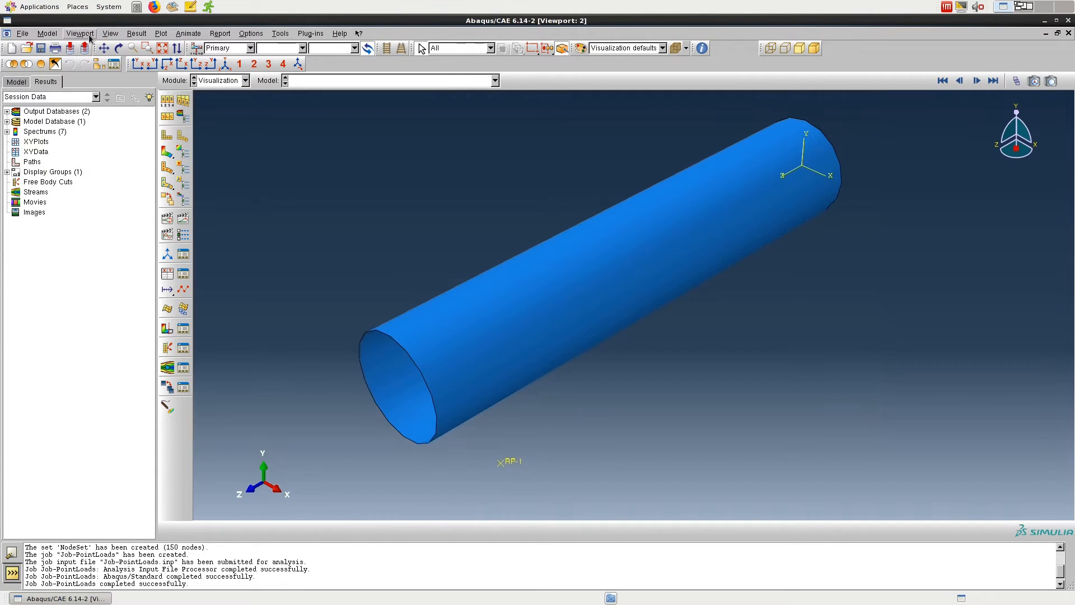
click(80, 33)
click(101, 90)
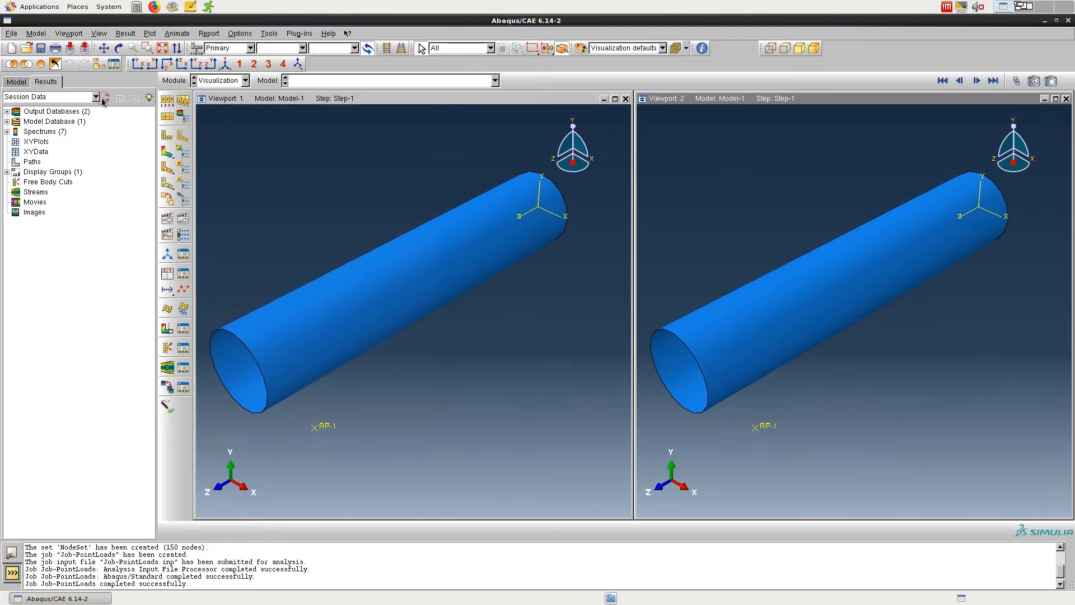
Display the Job-PointLoads.odb results in Viewport 1 and the Job-Coupling.odb results in Viewport 2.
click(517, 102)
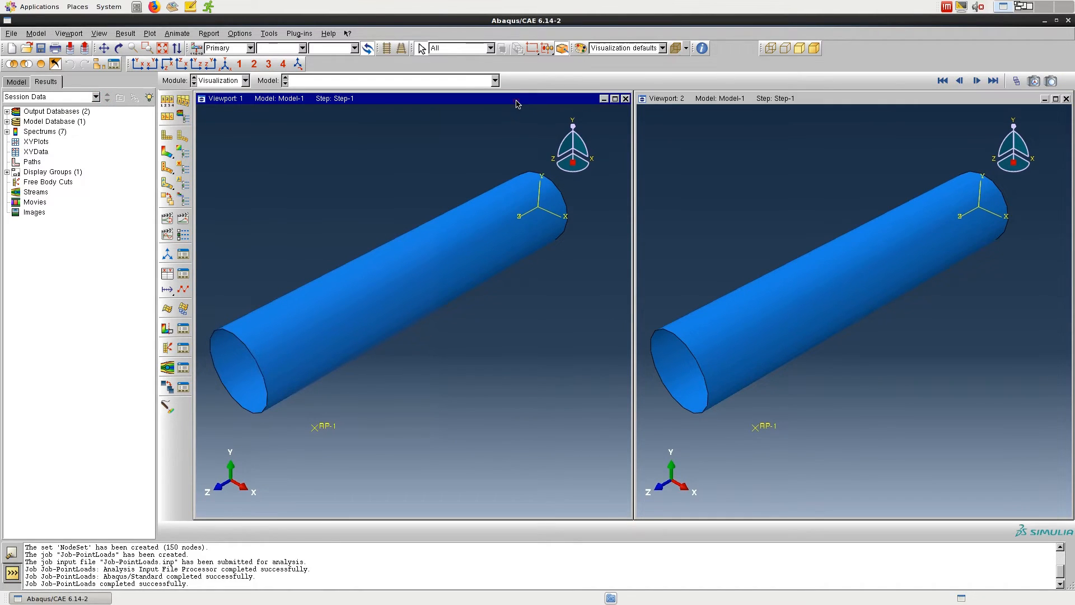
click(334, 80)
click(384, 103)
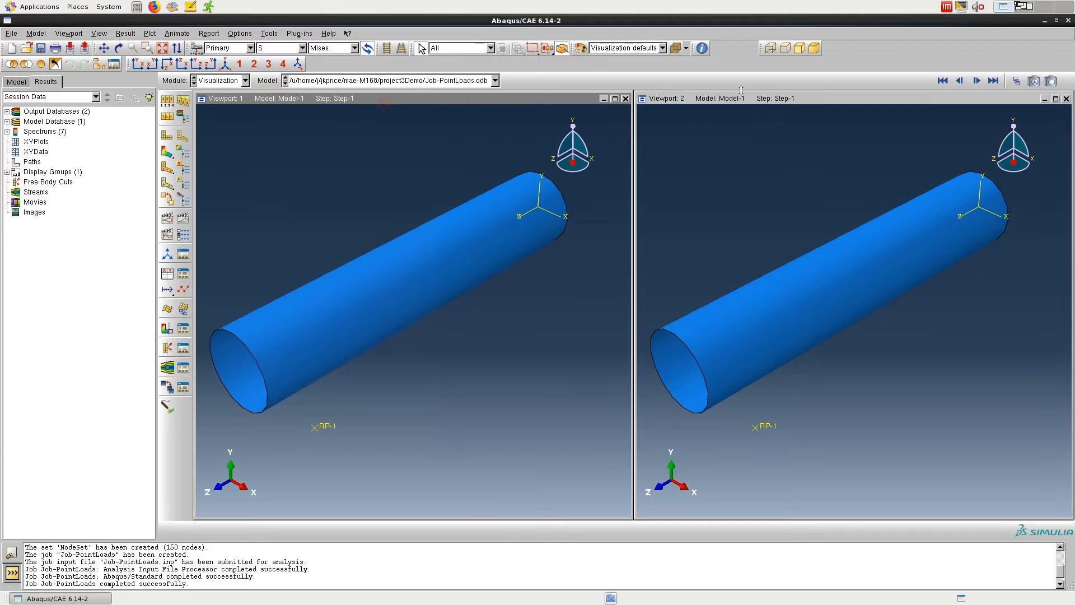
click(787, 101)
click(495, 80)
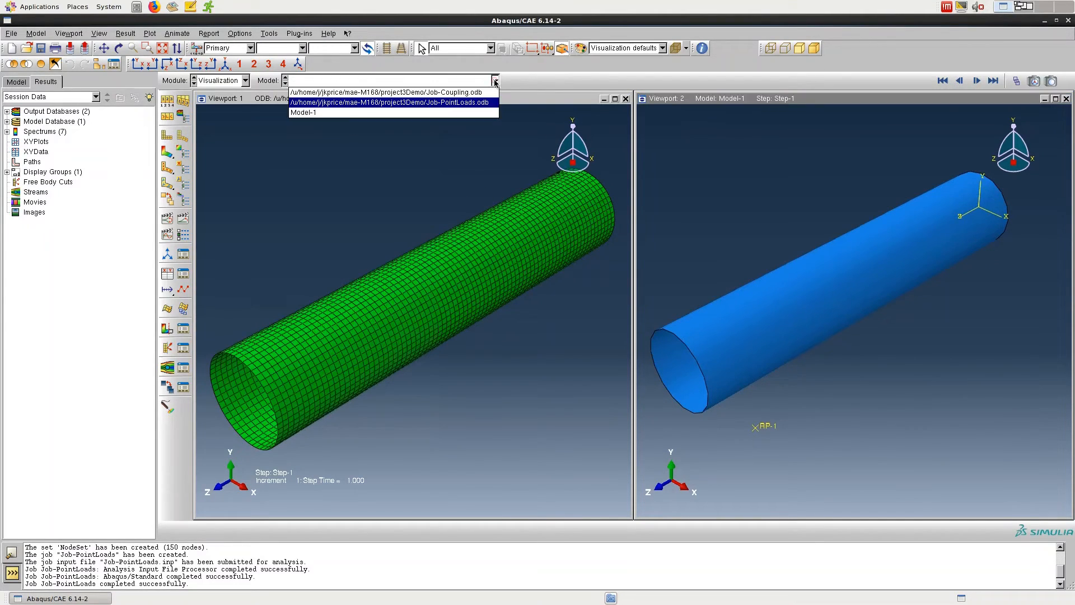
click(483, 92)
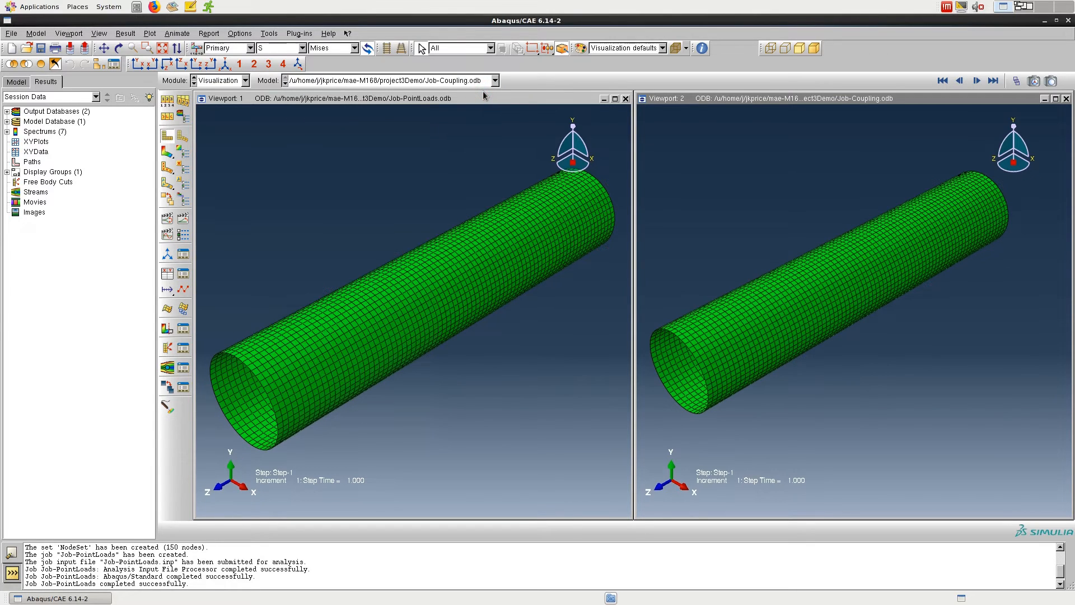
Plot the Mises stress contours on the deformed tube in both viewports, starting with the Job-Coupling results.
click(168, 152)
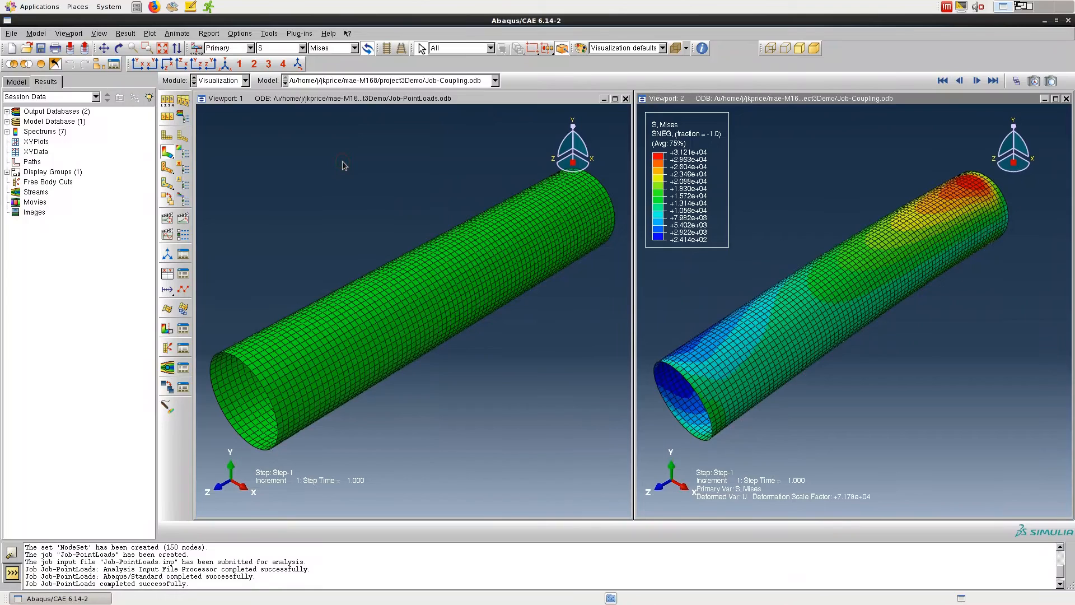
click(392, 100)
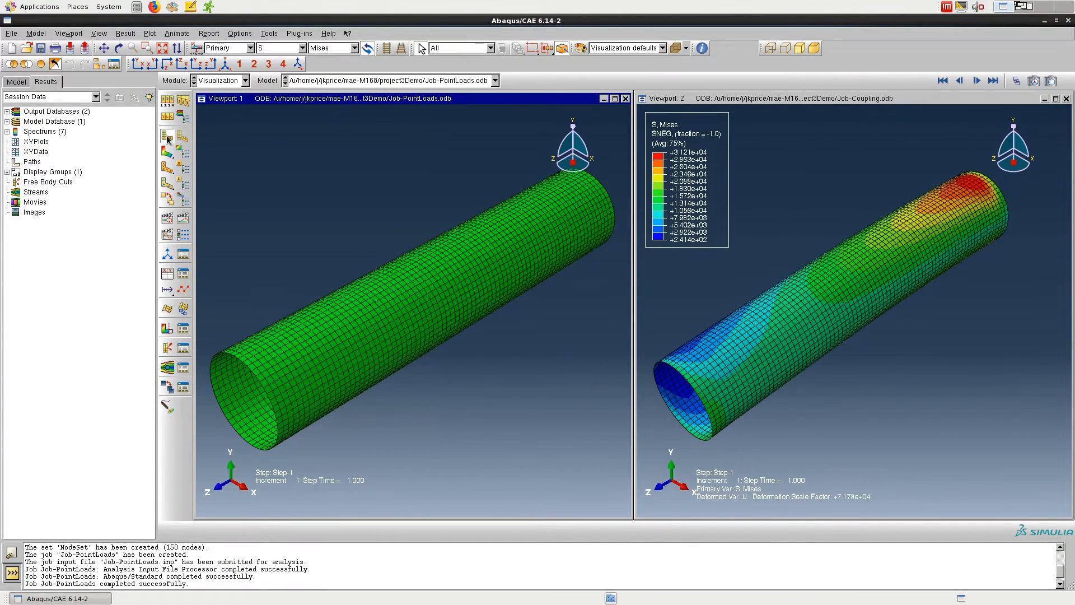
click(169, 153)
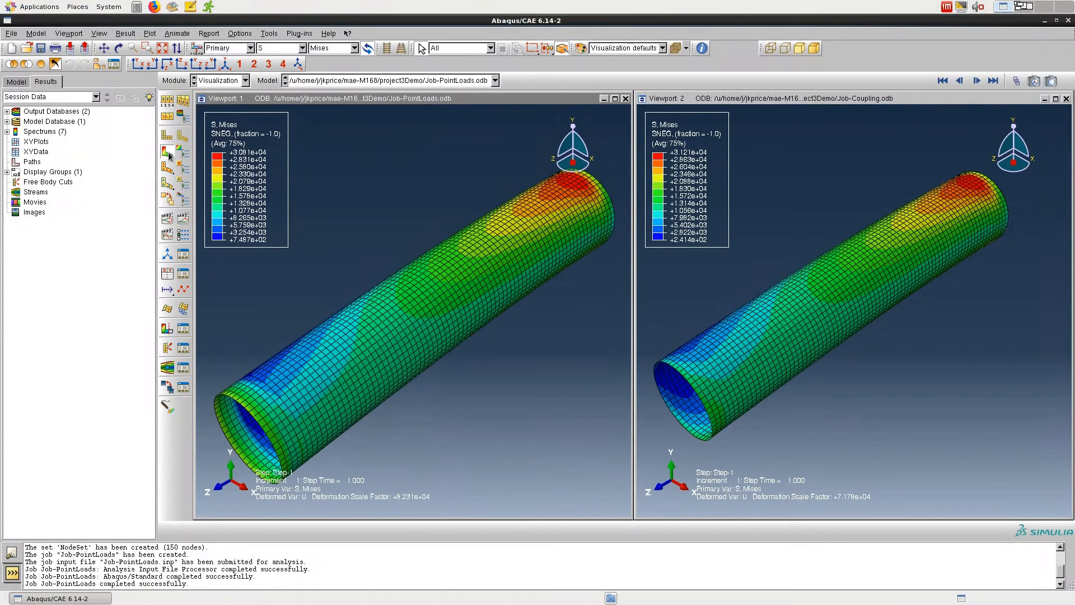
Plot the whole-model internal energy (ALLIE) from the ODB history output in Viewport 1 and in Viewport 2.
click(270, 33)
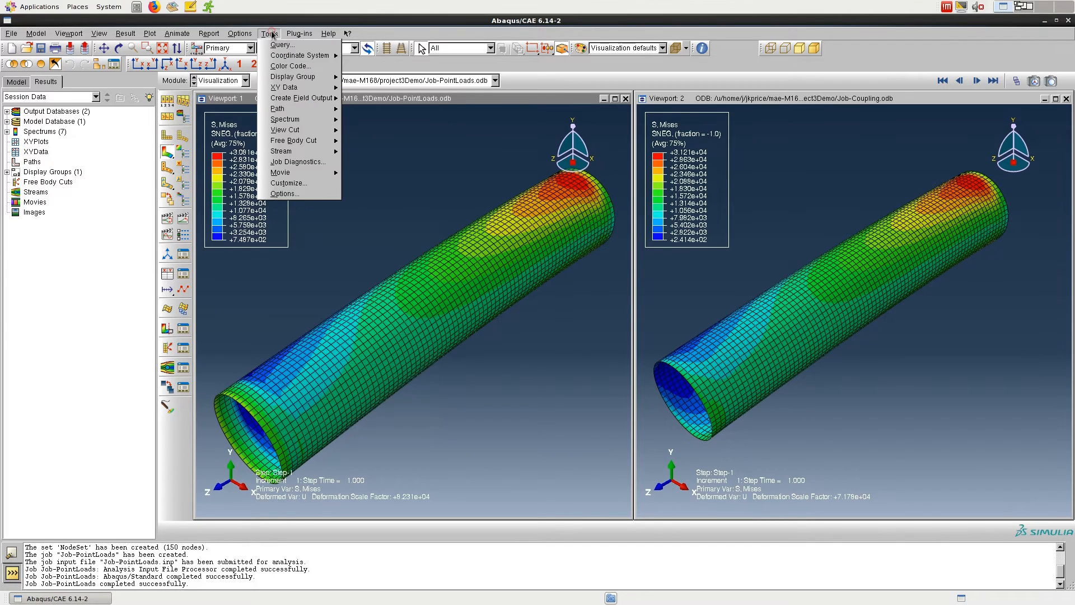
click(366, 89)
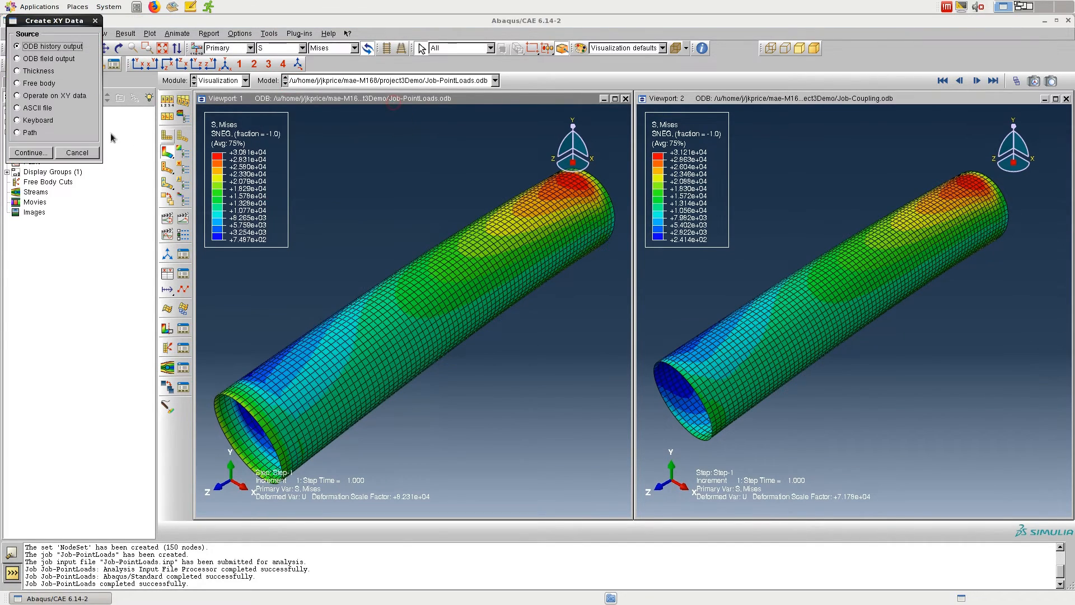
click(33, 153)
scroll(151, 114, down, 3)
scroll(151, 114, down, 2)
click(129, 128)
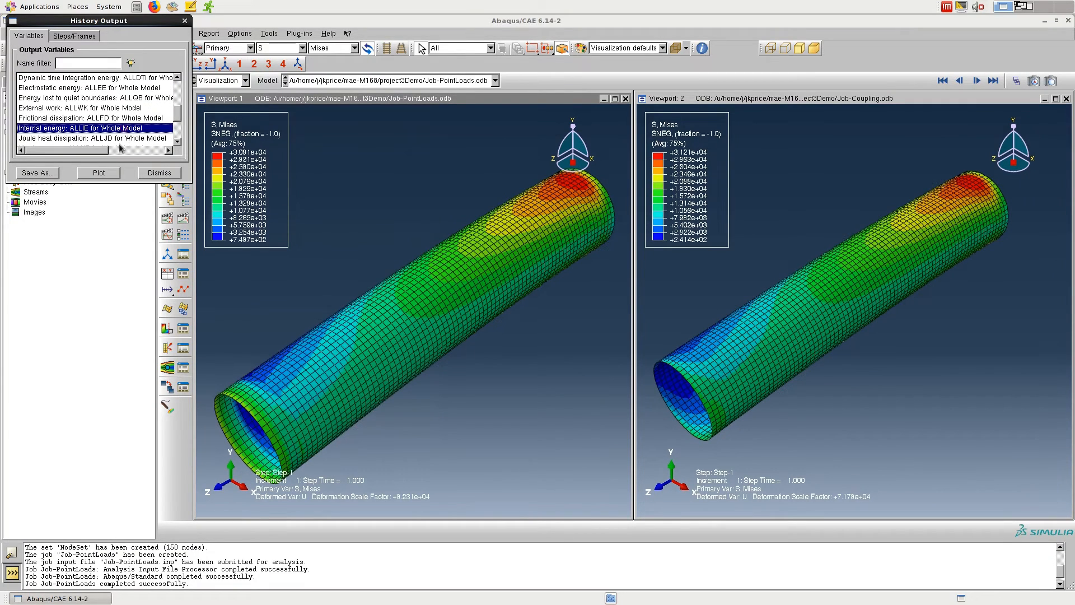
click(111, 176)
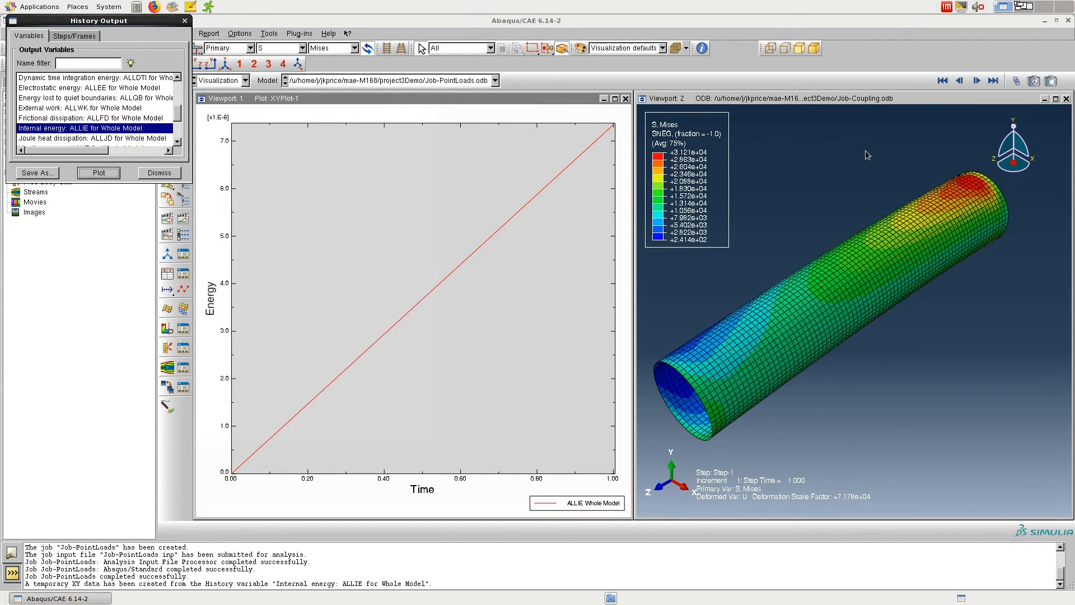
click(102, 176)
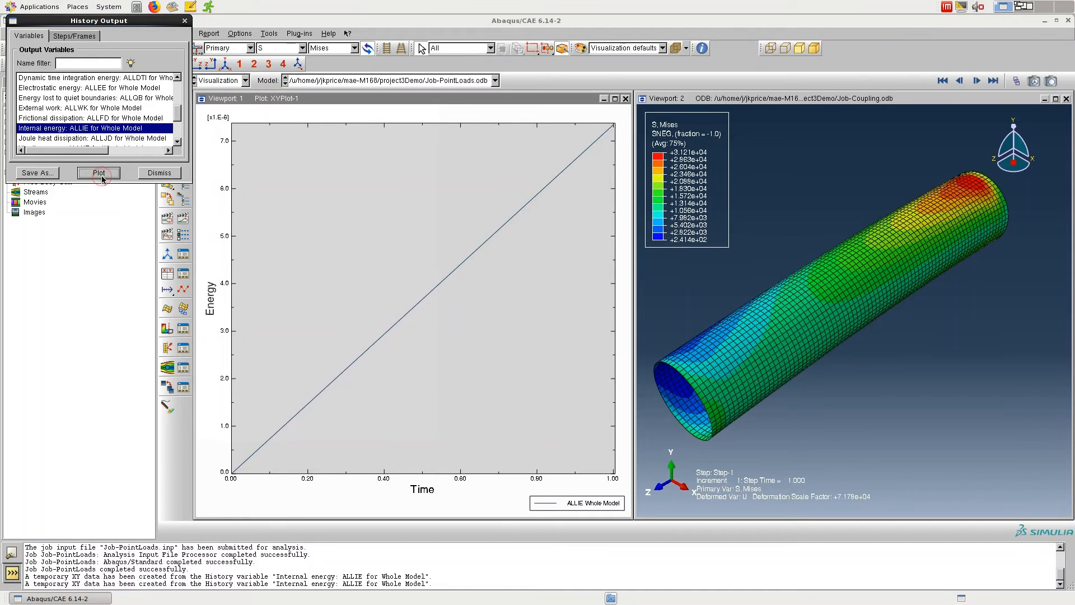
click(724, 104)
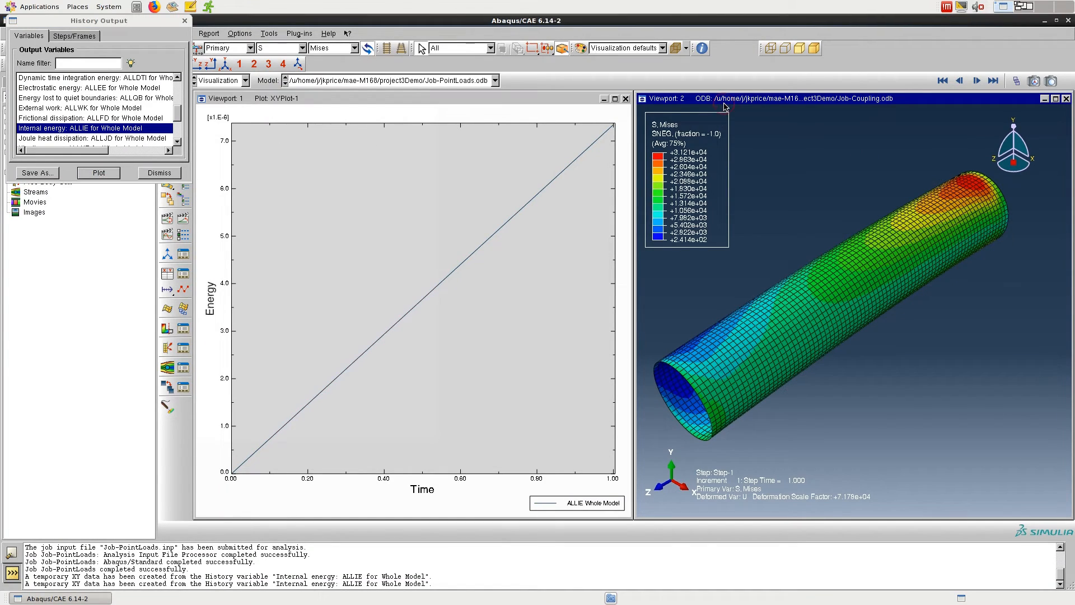
click(100, 174)
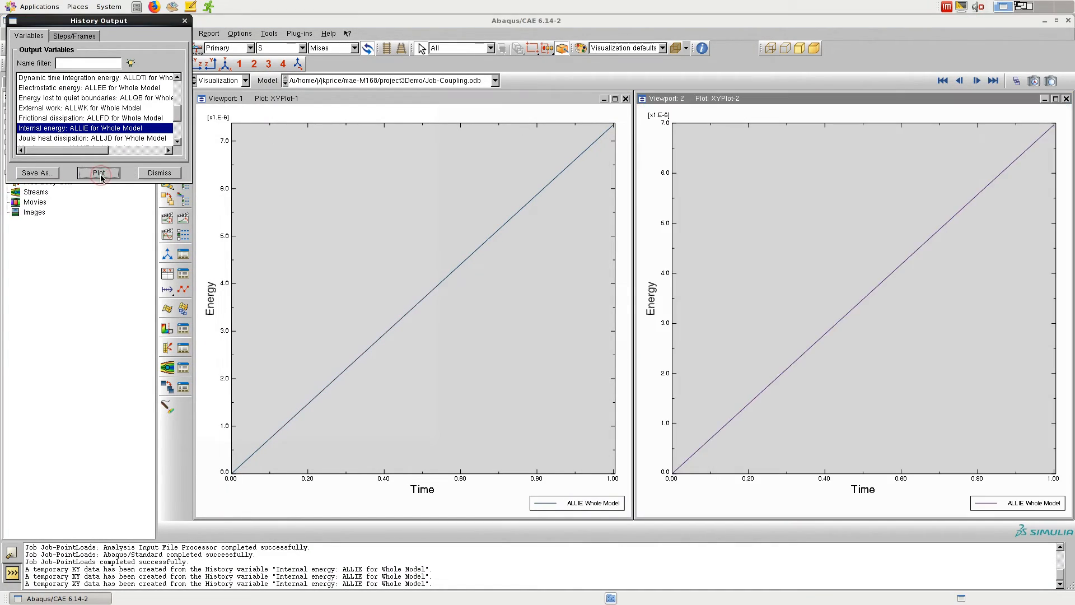